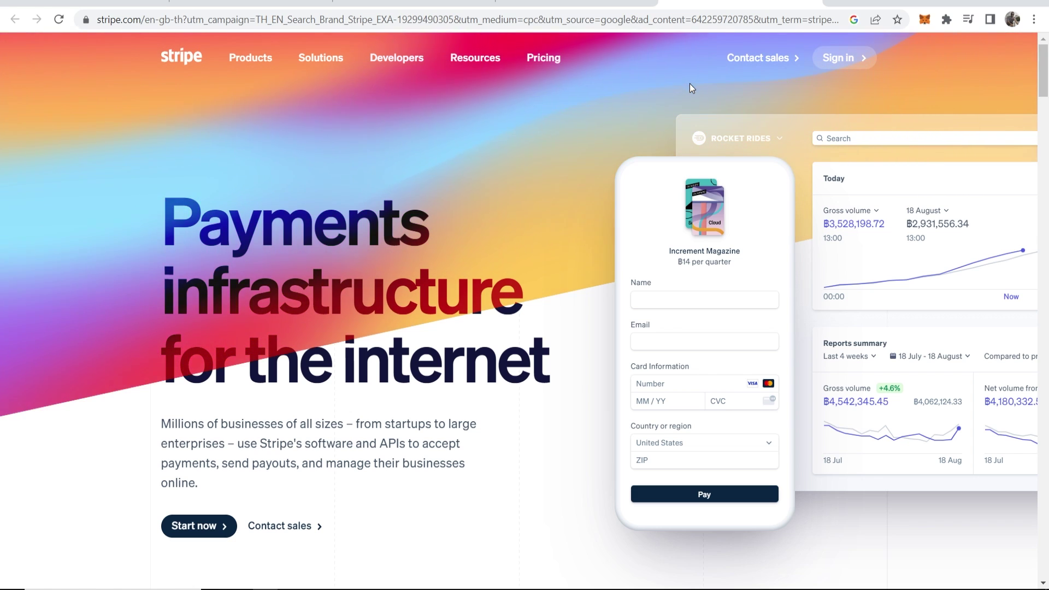
# - Go from the Google results back to stripe.com and choose 'Start now' to begin sign-up
pyautogui.click(623, 6)
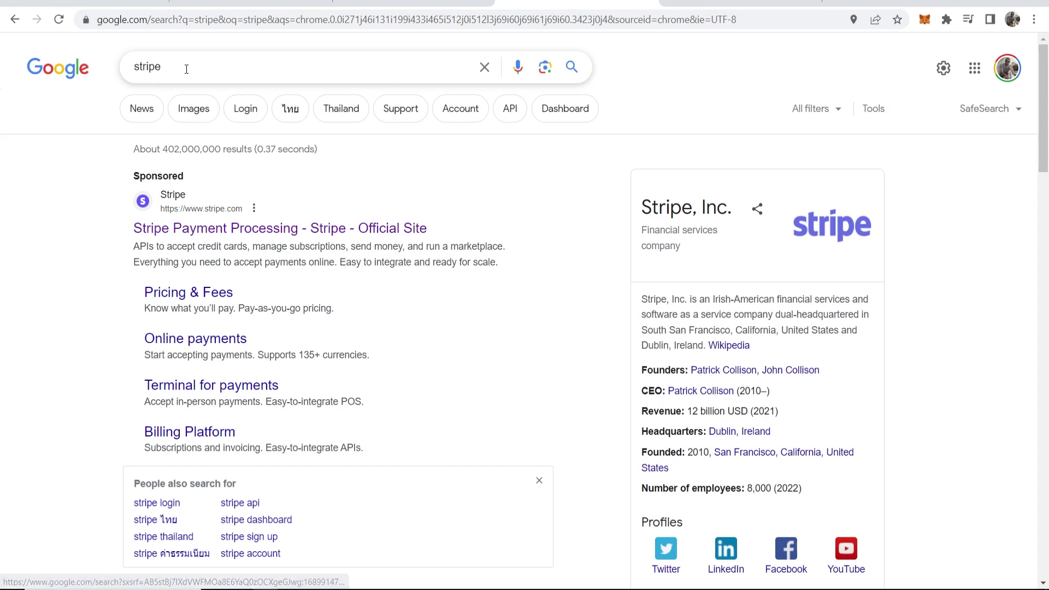
pyautogui.moveTo(186, 69); pyautogui.dragTo(113, 72)
pyautogui.click(38, 181)
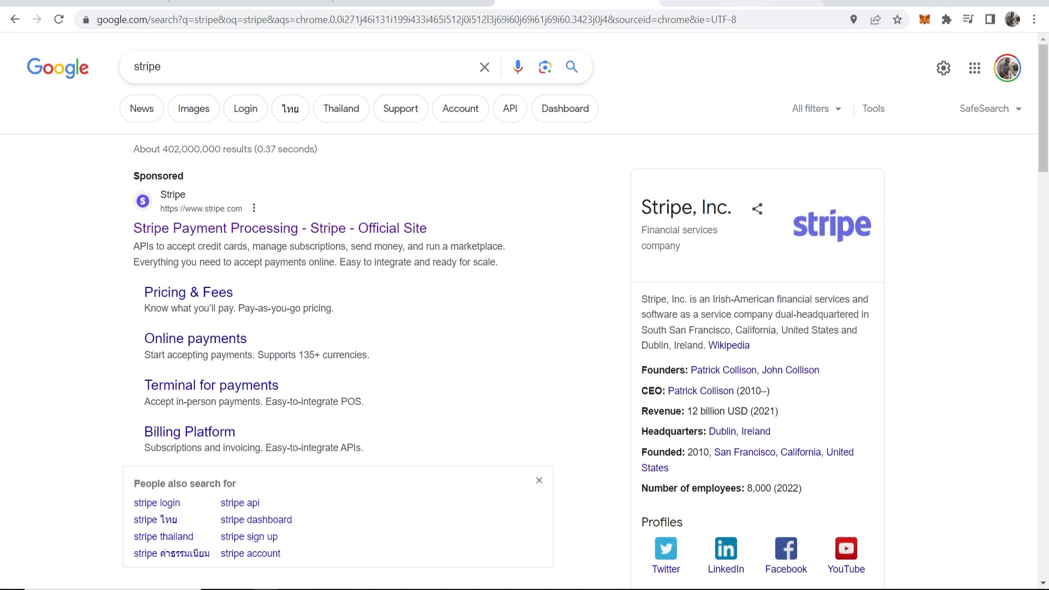
pyautogui.click(741, 3)
pyautogui.moveTo(160, 218); pyautogui.dragTo(435, 215)
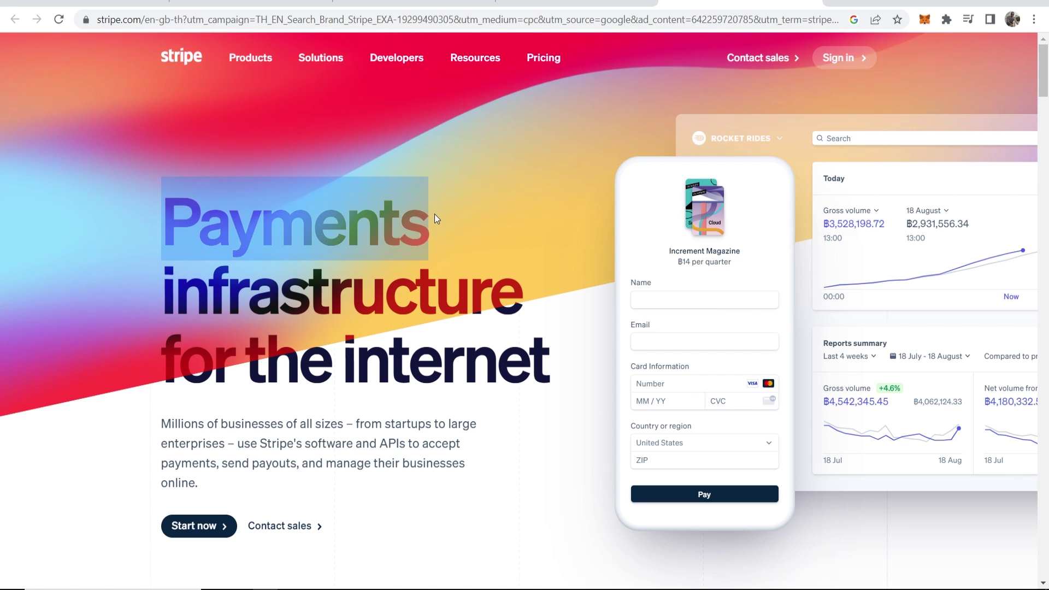
pyautogui.click(435, 218)
pyautogui.scroll(-1, 550, 158)
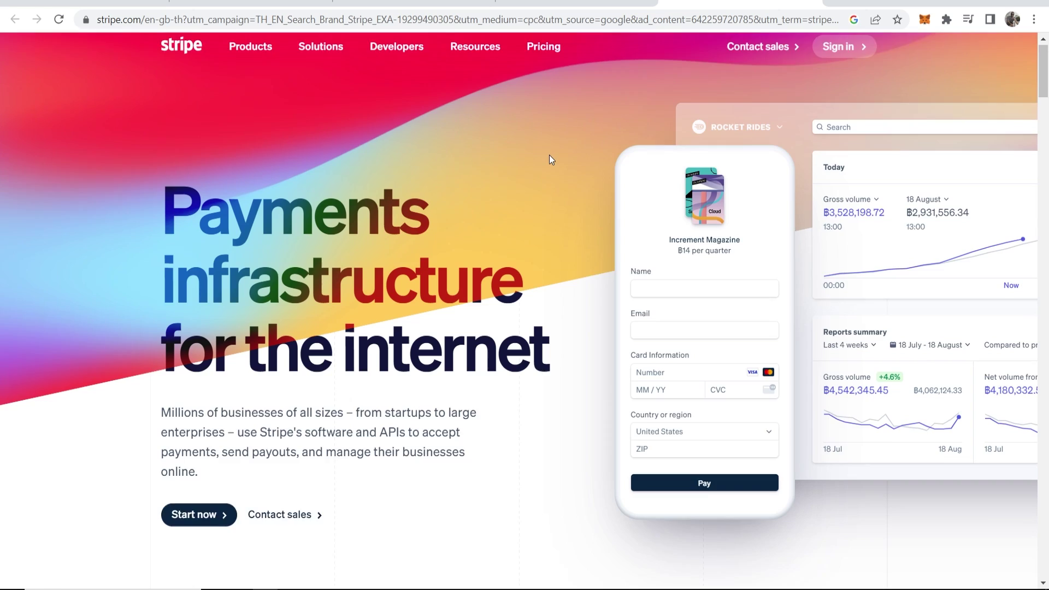
pyautogui.scroll(-2, 549, 159)
pyautogui.click(199, 385)
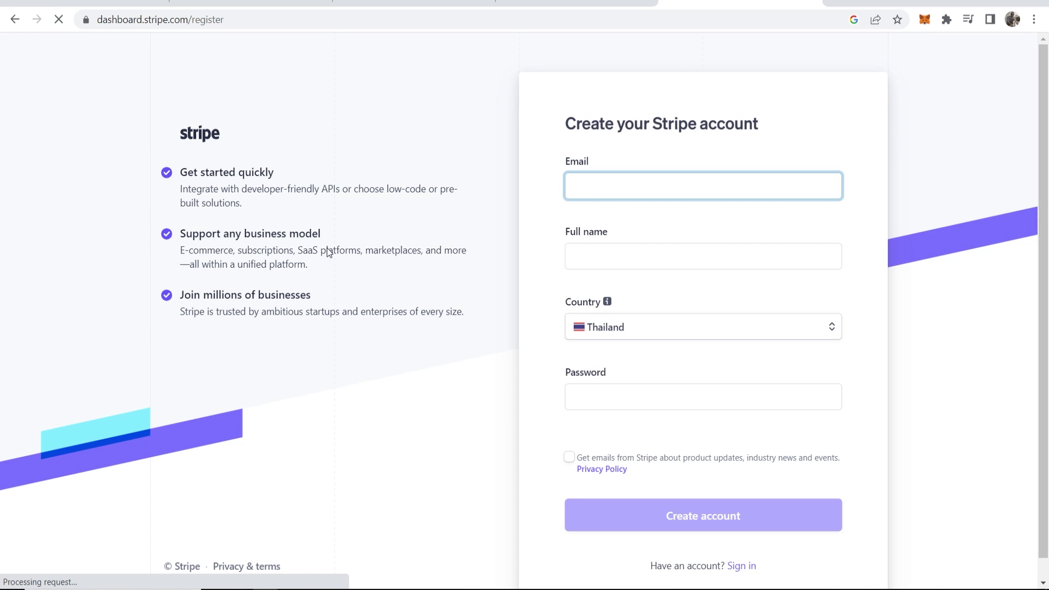
# - Highlight the 'Get started quickly' and 'Join millions of businesses' headings on the registration form
pyautogui.doubleClick(193, 168)
pyautogui.moveTo(193, 168); pyautogui.dragTo(294, 171)
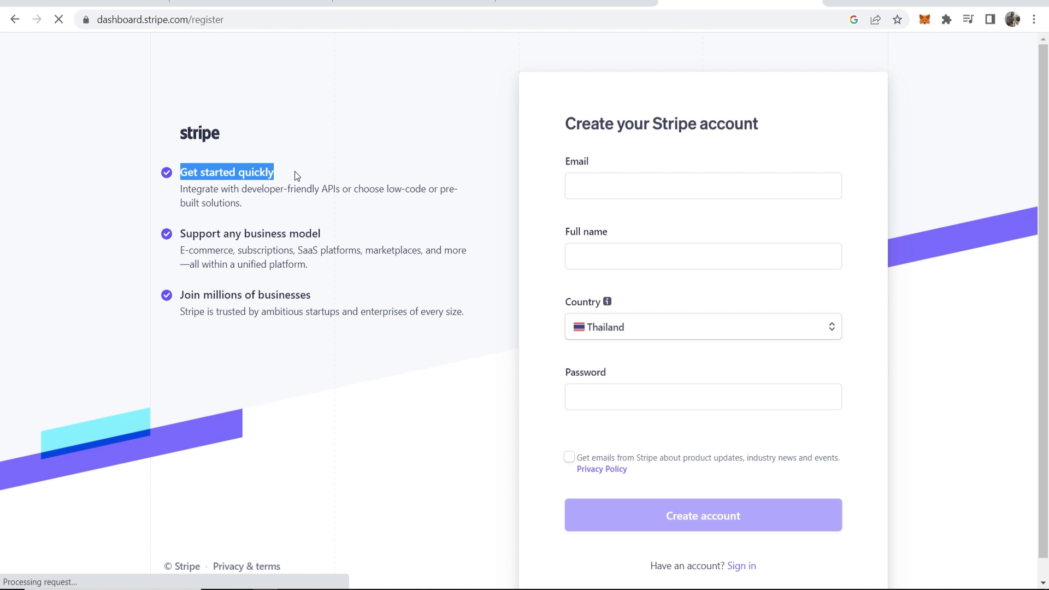
pyautogui.click(293, 170)
pyautogui.doubleClick(188, 294)
pyautogui.moveTo(188, 294); pyautogui.dragTo(336, 297)
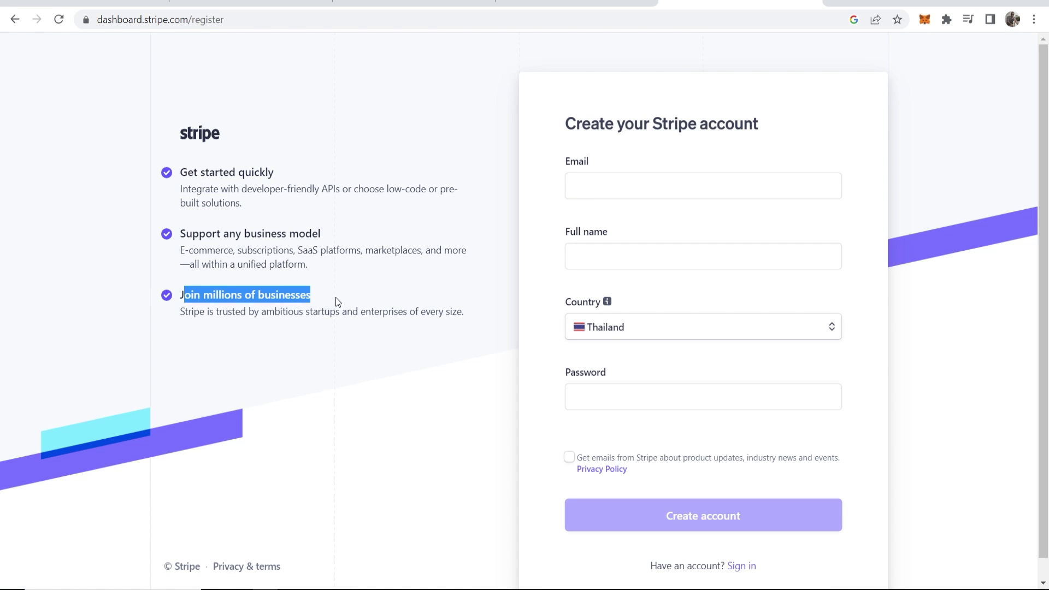
pyautogui.click(357, 287)
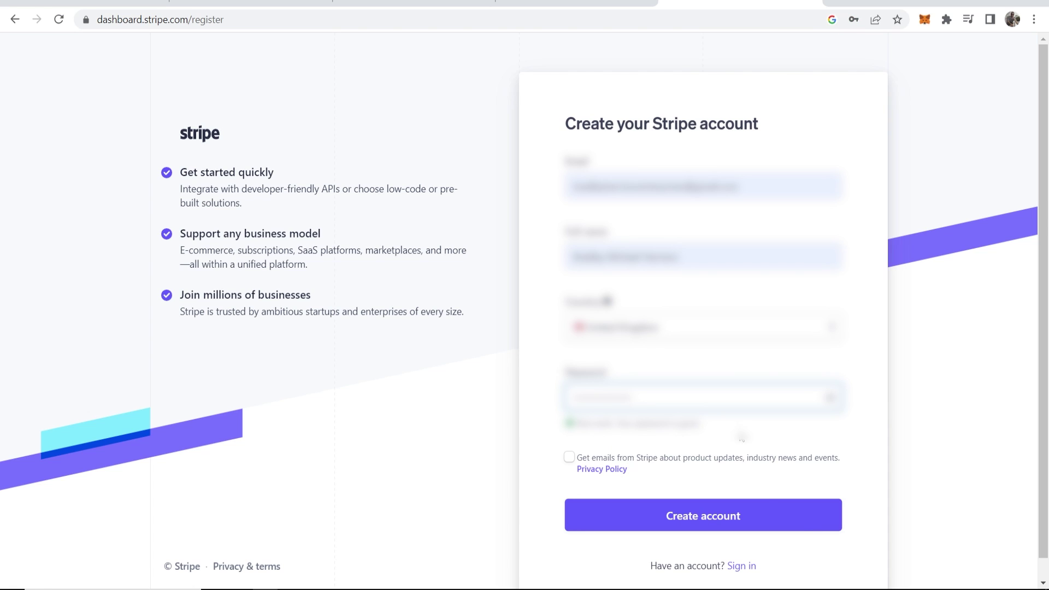
# - Submit the registration form and review the verify-your-email and business profile pages
pyautogui.click(697, 518)
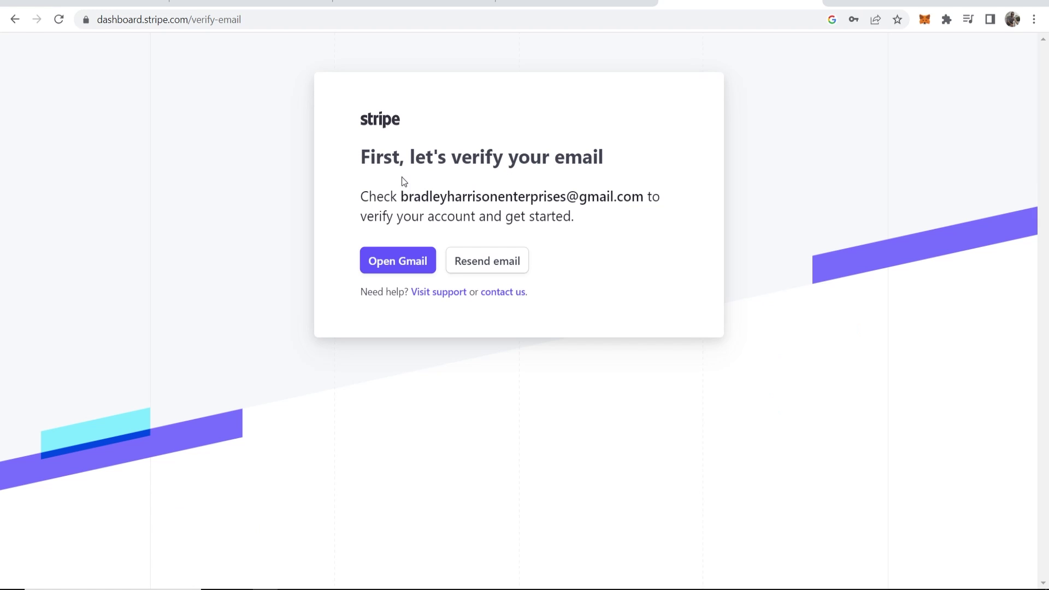
pyautogui.moveTo(607, 161); pyautogui.dragTo(362, 162)
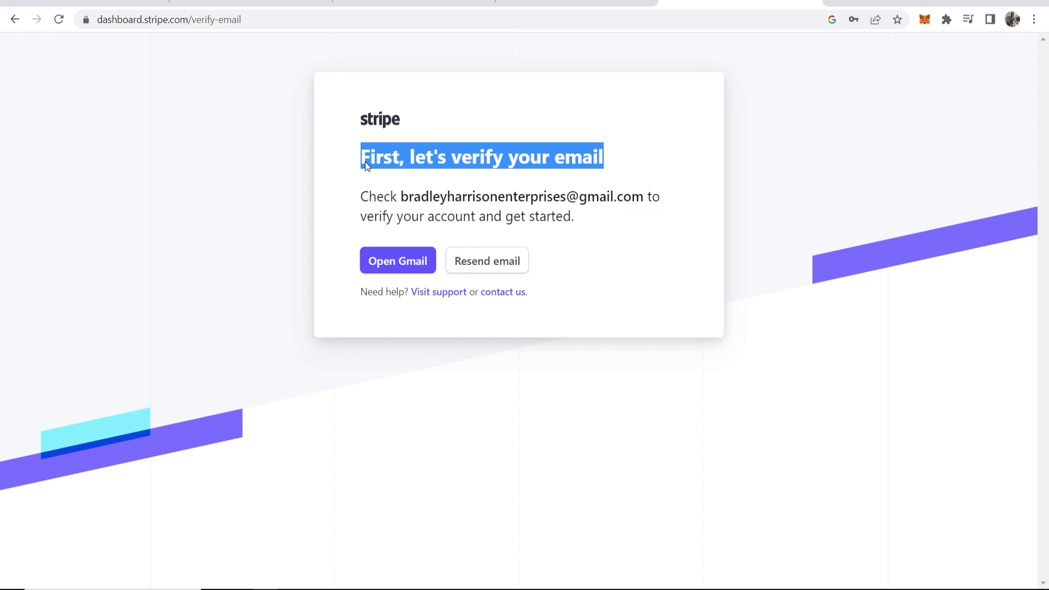
pyautogui.click(497, 117)
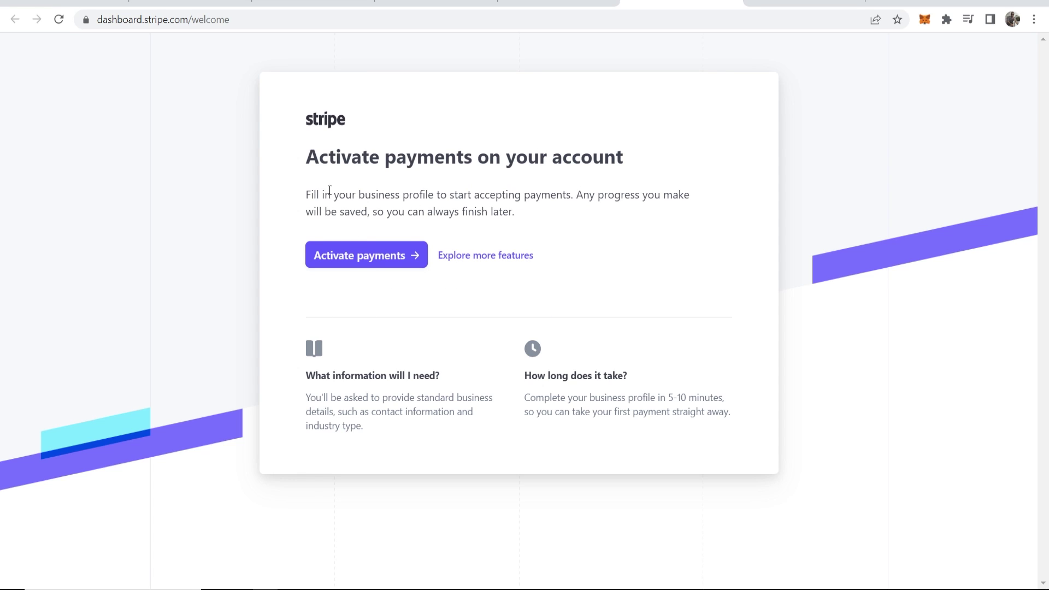
pyautogui.moveTo(307, 195); pyautogui.dragTo(574, 195)
pyautogui.click(565, 190)
# - Start activating payments and submit United Kingdom with business type Individual / Sole Trader
pyautogui.click(376, 264)
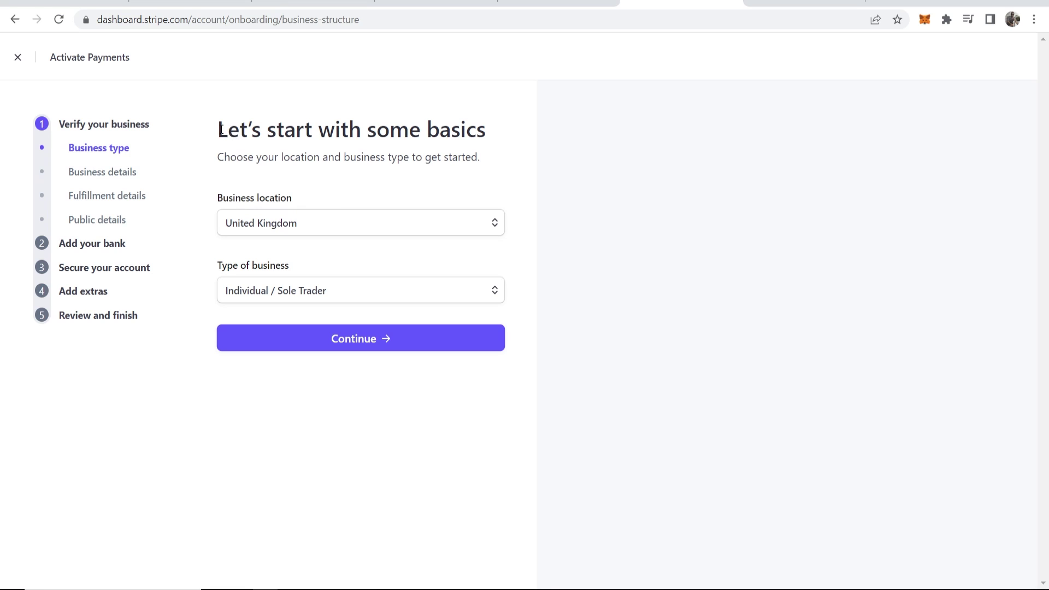
pyautogui.moveTo(220, 130); pyautogui.dragTo(480, 136)
pyautogui.click(480, 137)
pyautogui.click(266, 290)
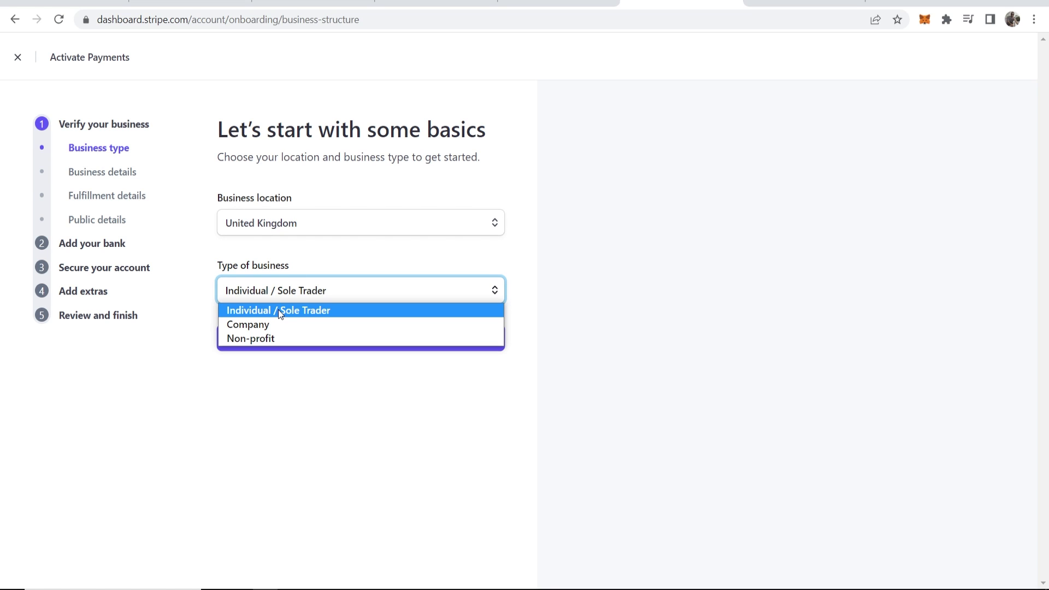
pyautogui.click(278, 311)
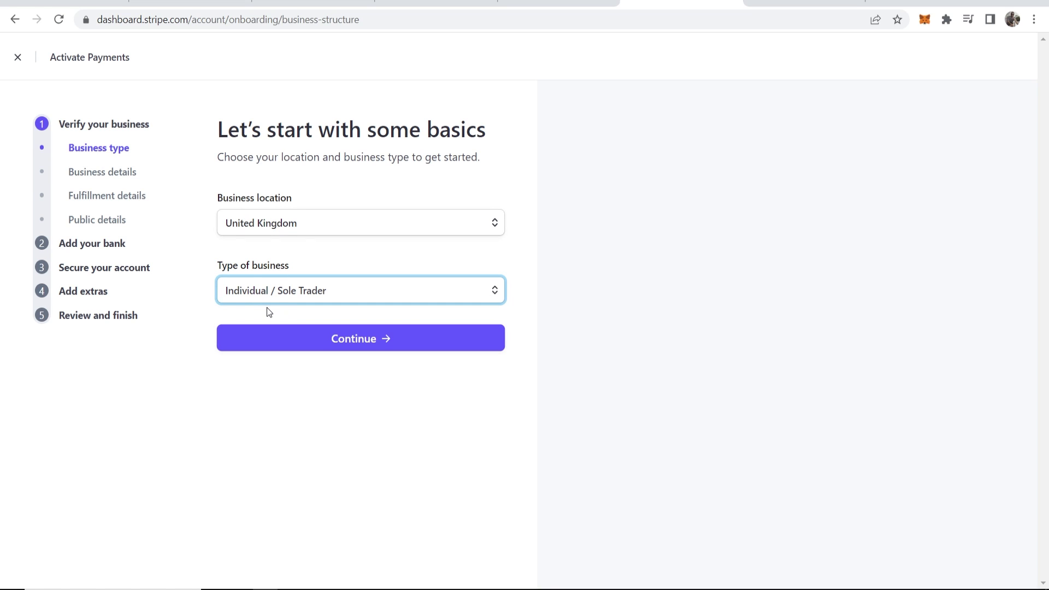
pyautogui.click(268, 297)
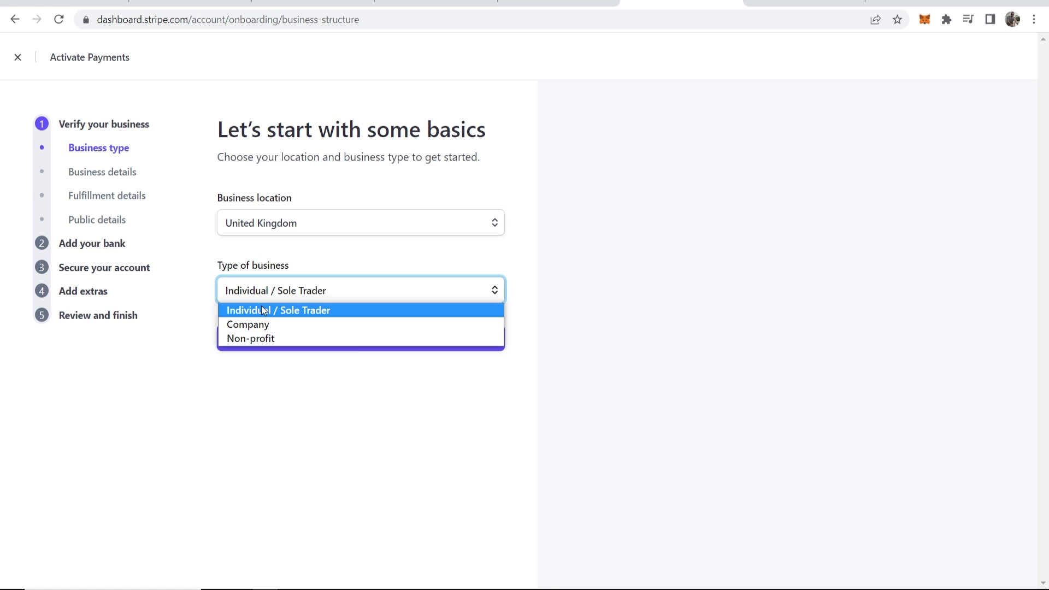
pyautogui.click(262, 308)
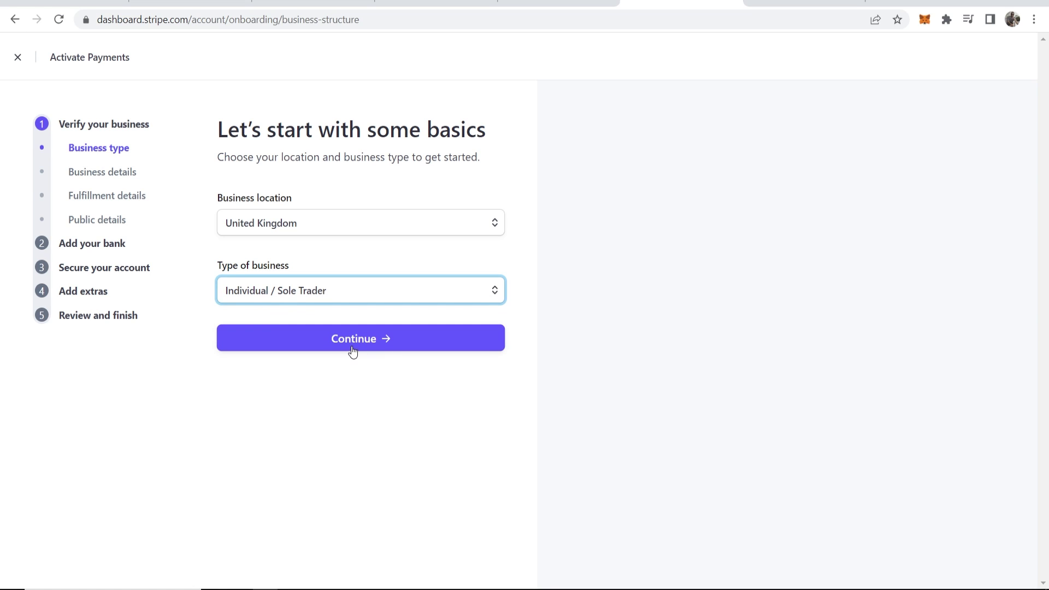
pyautogui.click(380, 340)
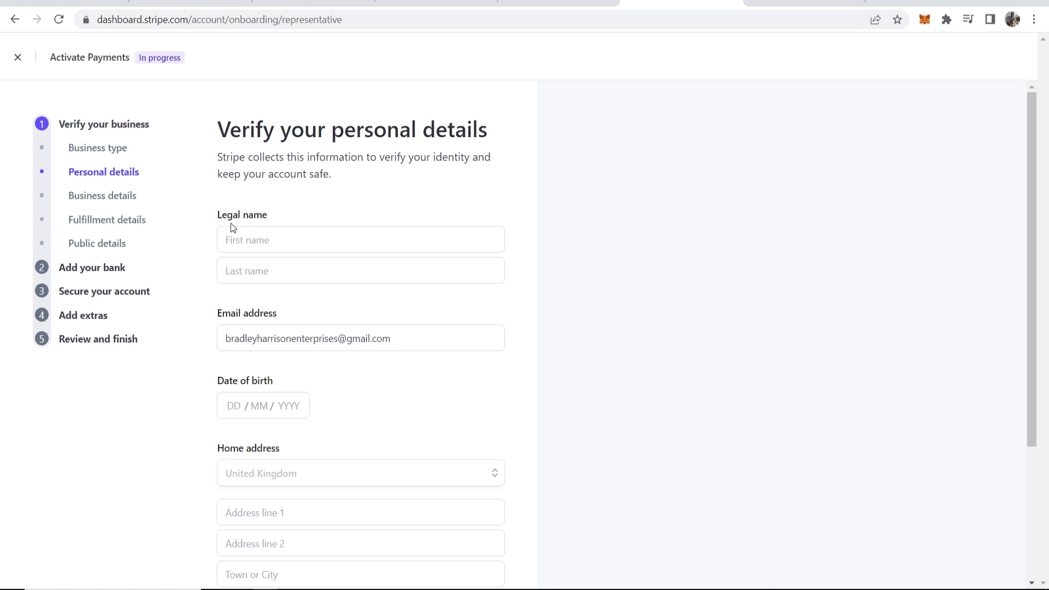
pyautogui.scroll(-1, 243, 210)
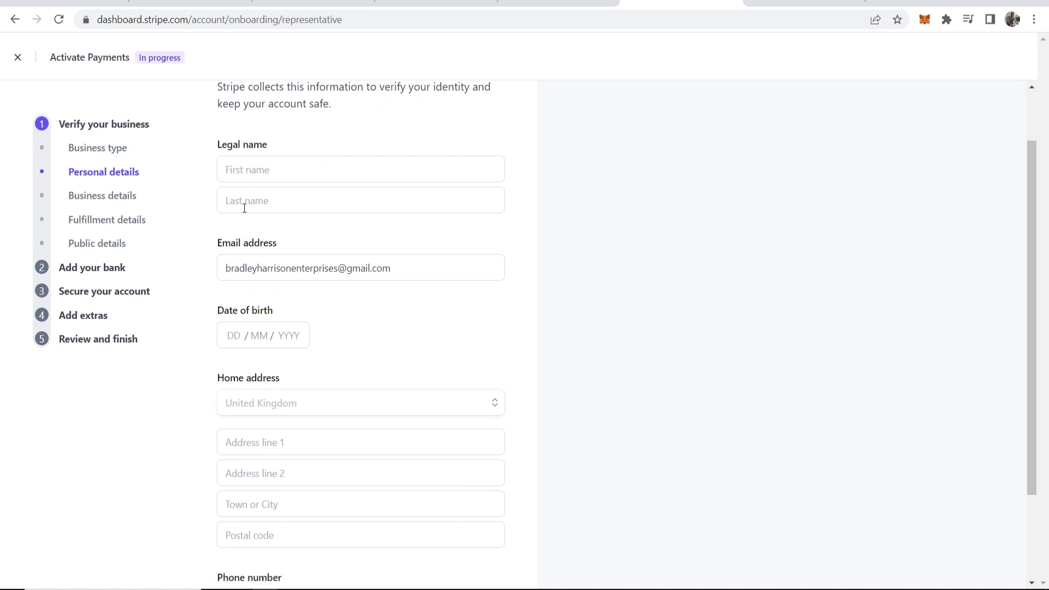
pyautogui.scroll(-2, 256, 245)
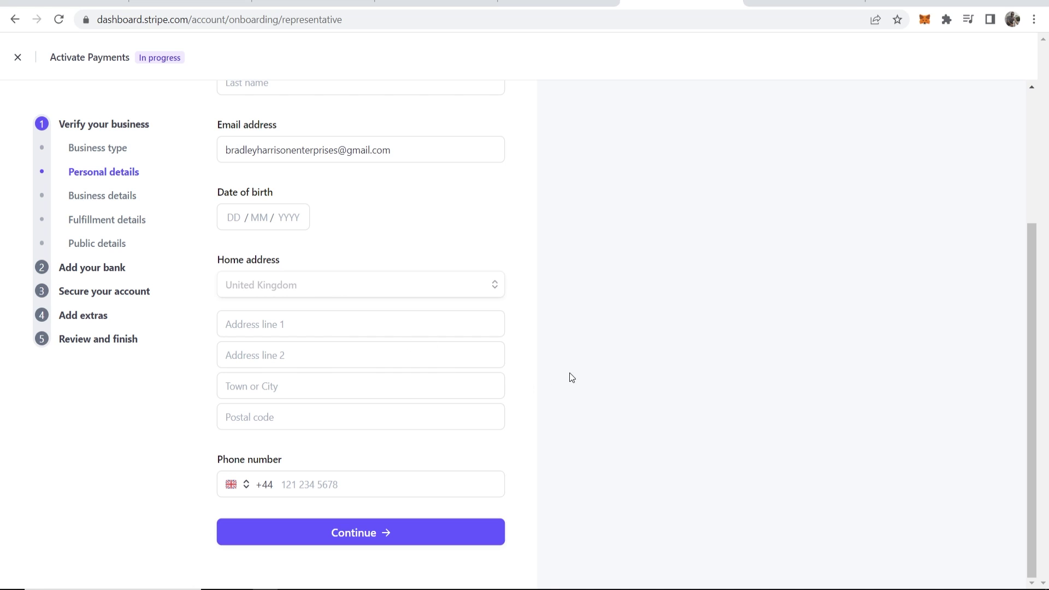
pyautogui.scroll(4, 563, 372)
# - Submit the personal details and choose Software as the business industry
pyautogui.click(360, 574)
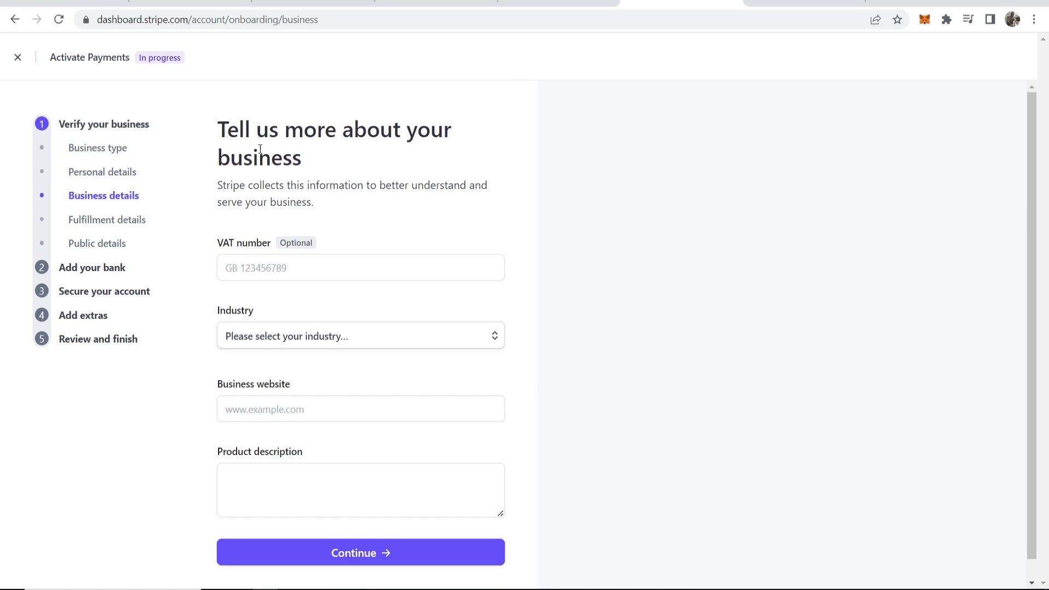
pyautogui.moveTo(221, 129); pyautogui.dragTo(428, 159)
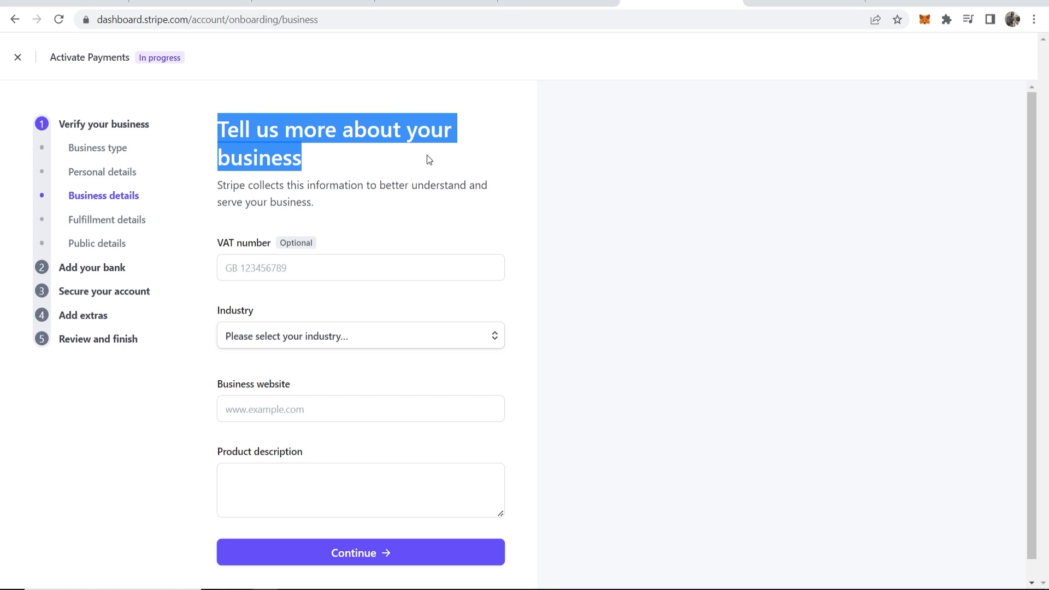
pyautogui.click(375, 179)
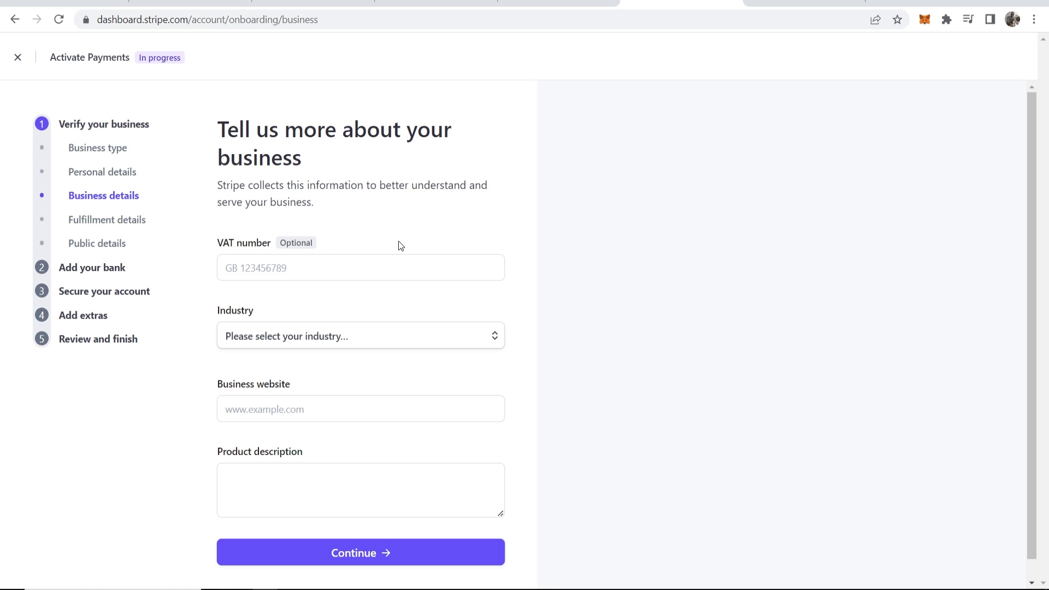
pyautogui.moveTo(256, 317); pyautogui.dragTo(216, 312)
pyautogui.click(666, 331)
pyautogui.click(376, 343)
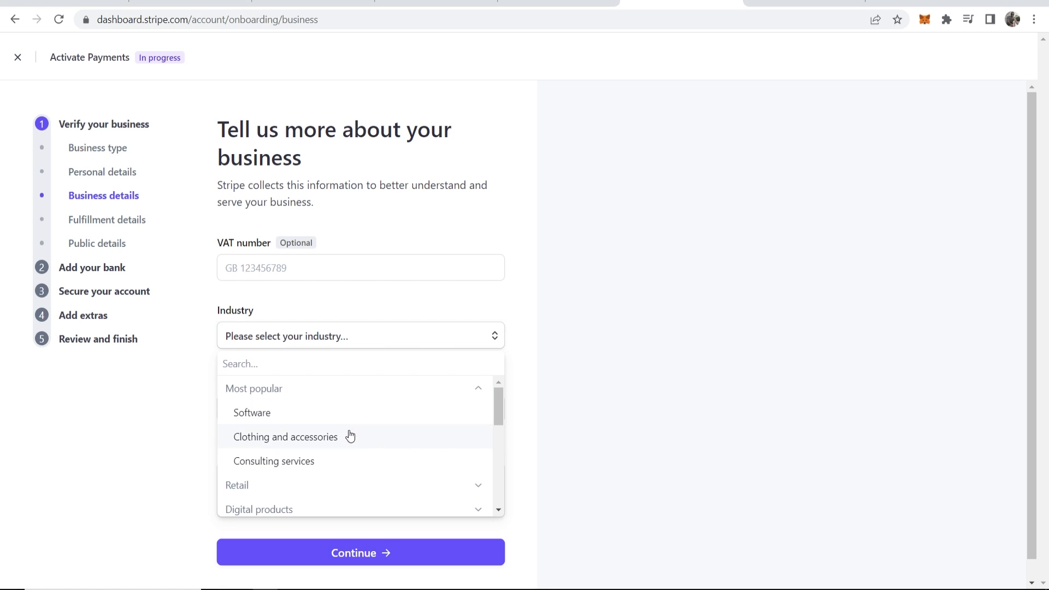
pyautogui.scroll(-5, 346, 435)
pyautogui.scroll(-4, 361, 434)
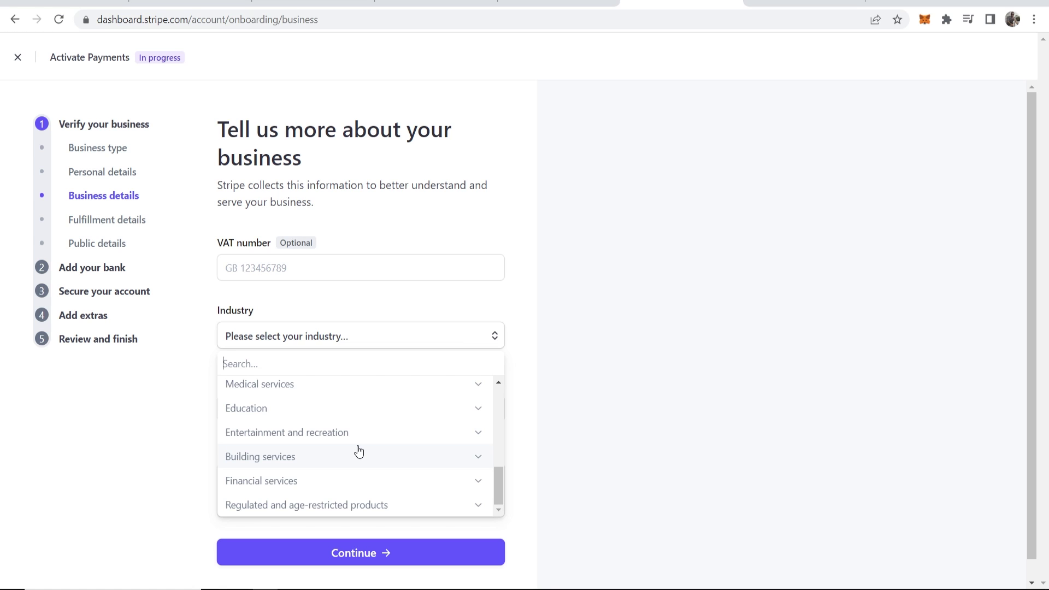
pyautogui.scroll(3, 359, 451)
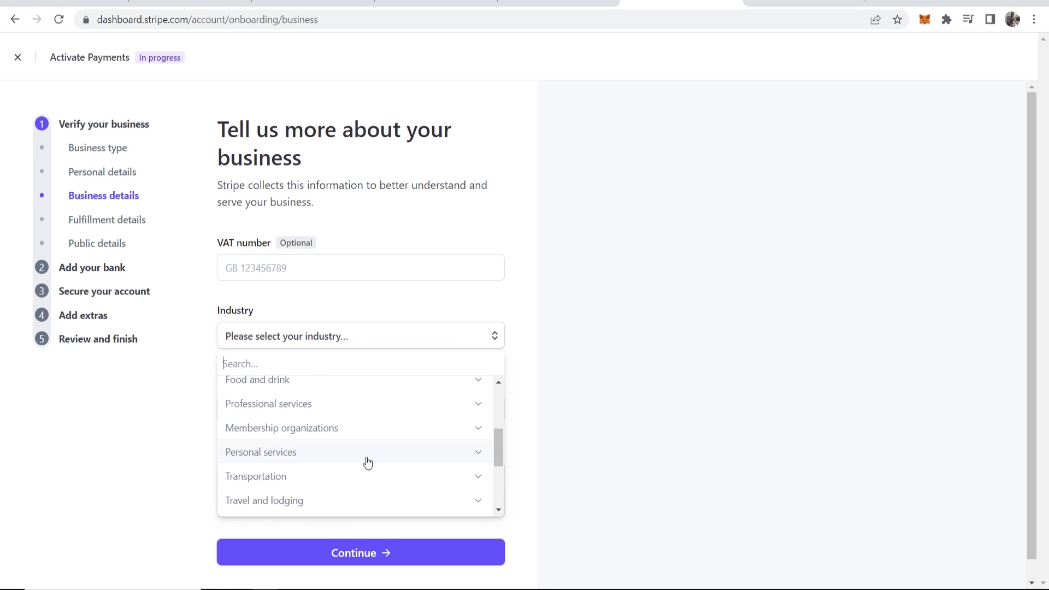
pyautogui.scroll(1, 382, 449)
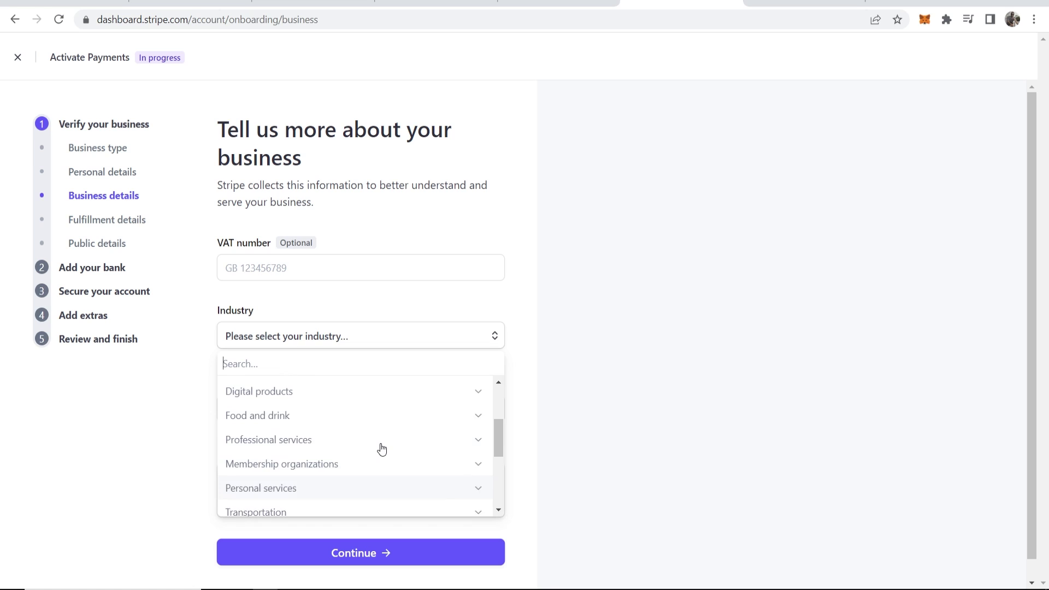
pyautogui.scroll(3, 382, 449)
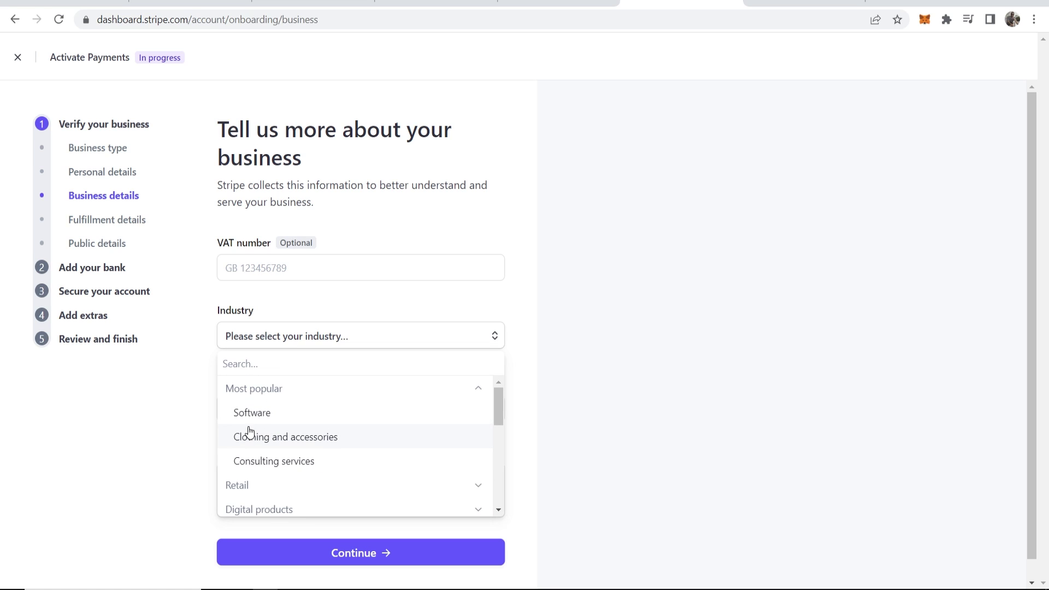
pyautogui.click(271, 420)
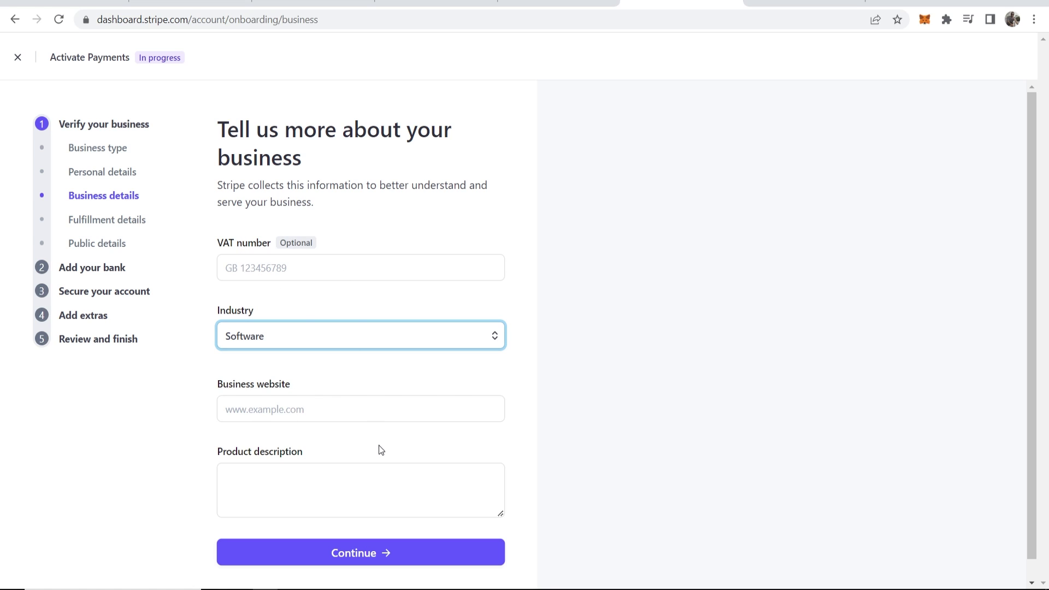
# - Copy the YouTube channel's web address and return to the Stripe form
pyautogui.click(344, 3)
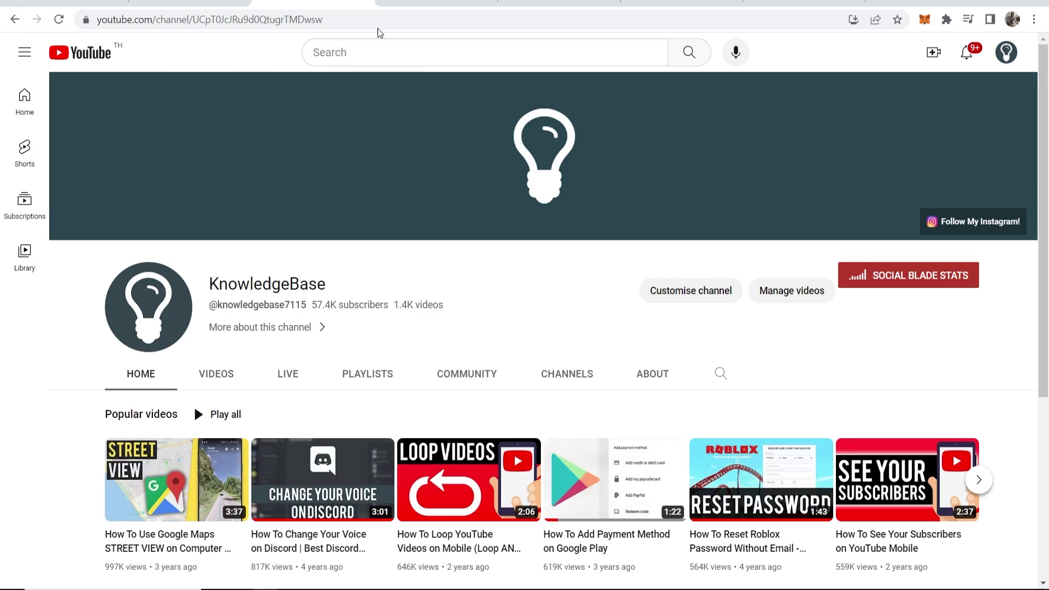
pyautogui.click(342, 24)
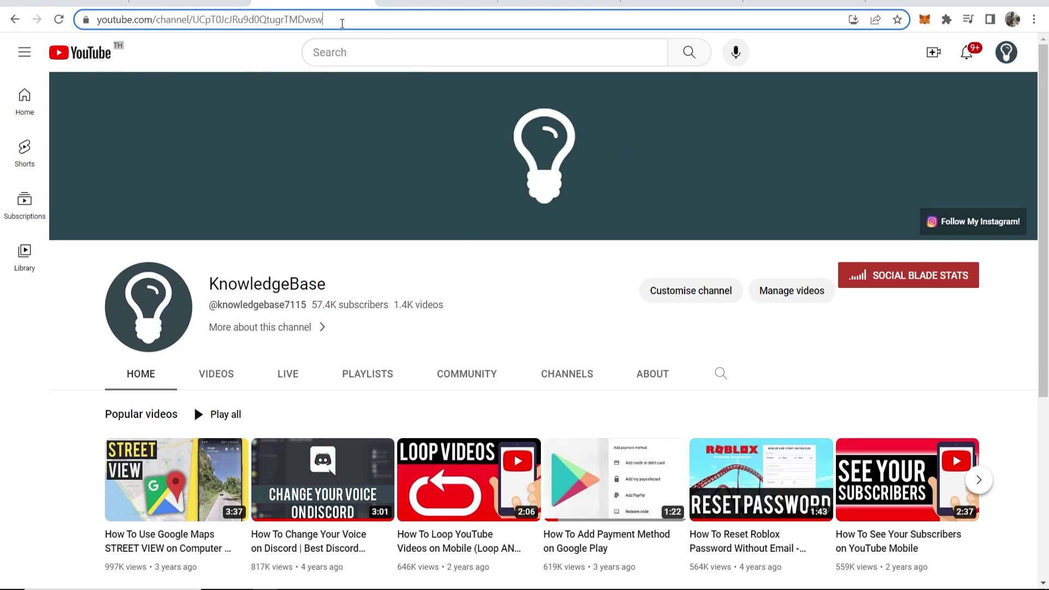
pyautogui.rightClick(342, 24)
pyautogui.click(383, 121)
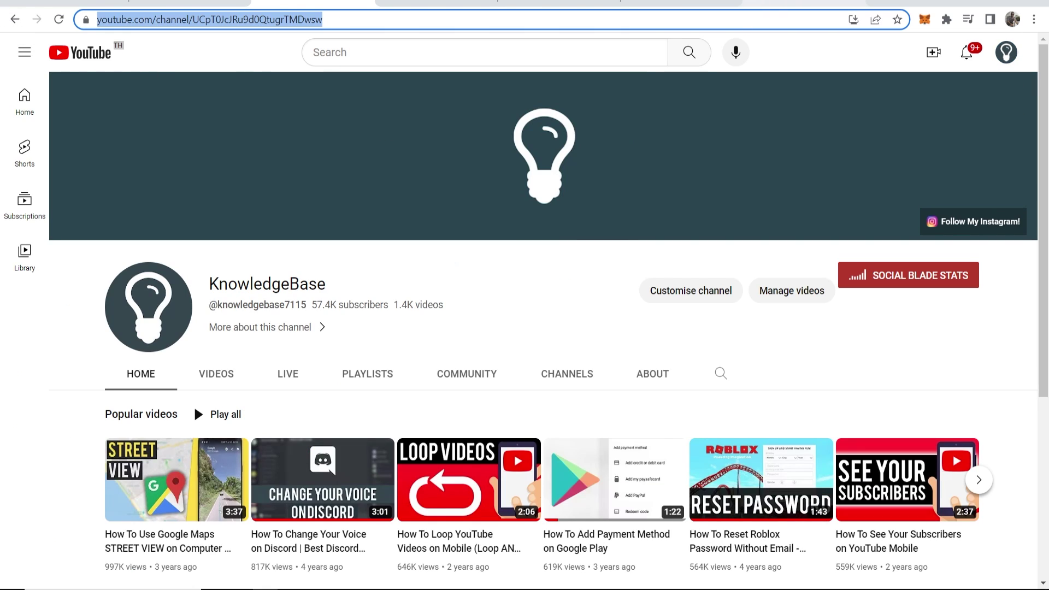
pyautogui.hotkey('ctrl', 'Tab')
pyautogui.hotkey('ctrl', 'Tab')
pyautogui.hotkey('ctrl', 'Tab')
# - Paste the YouTube channel address into the Business website field
pyautogui.click(324, 400)
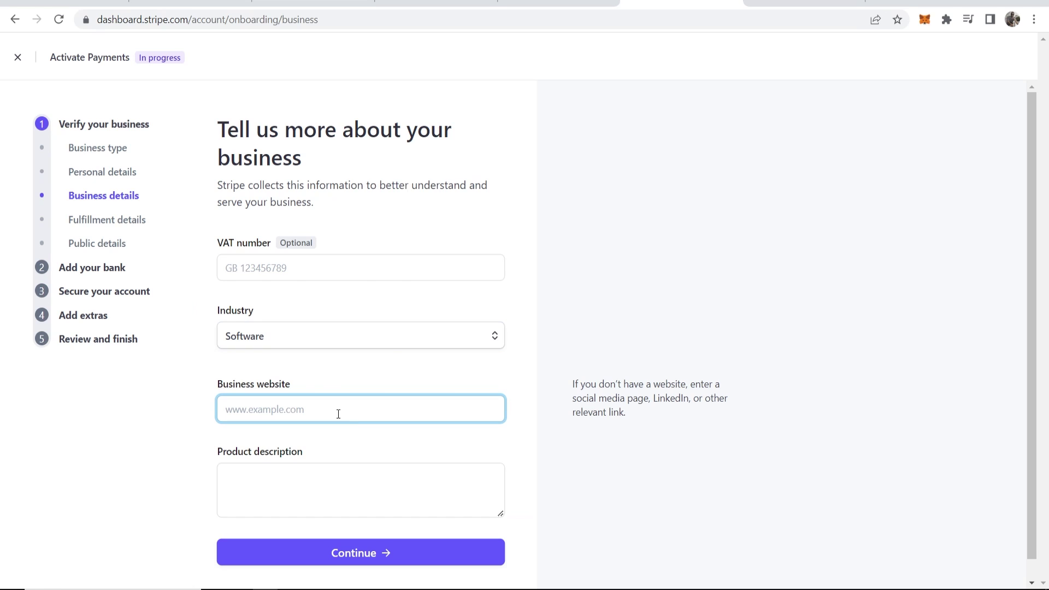
pyautogui.rightClick(338, 413)
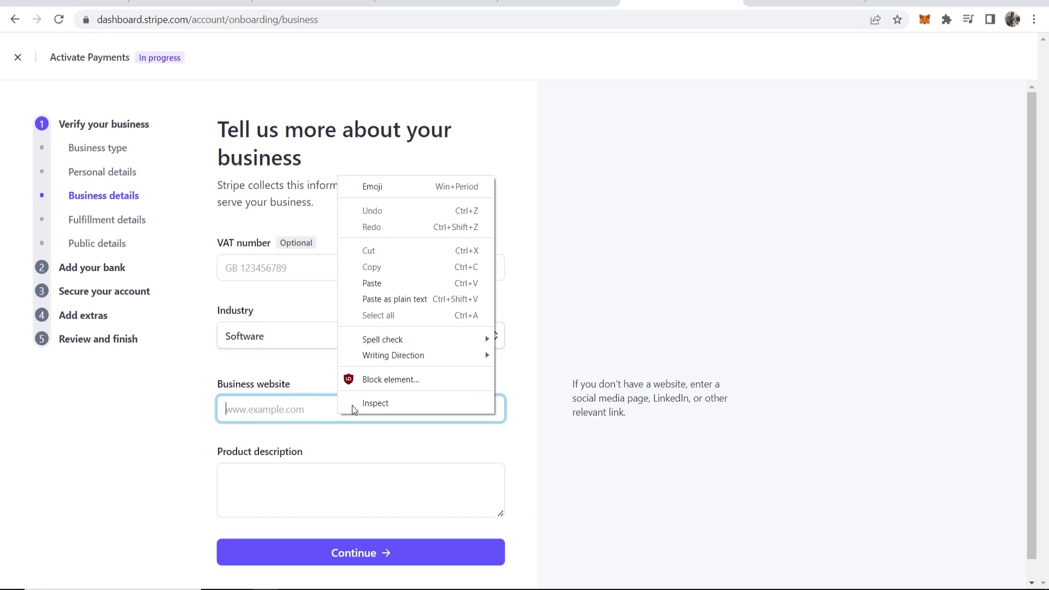
pyautogui.click(377, 283)
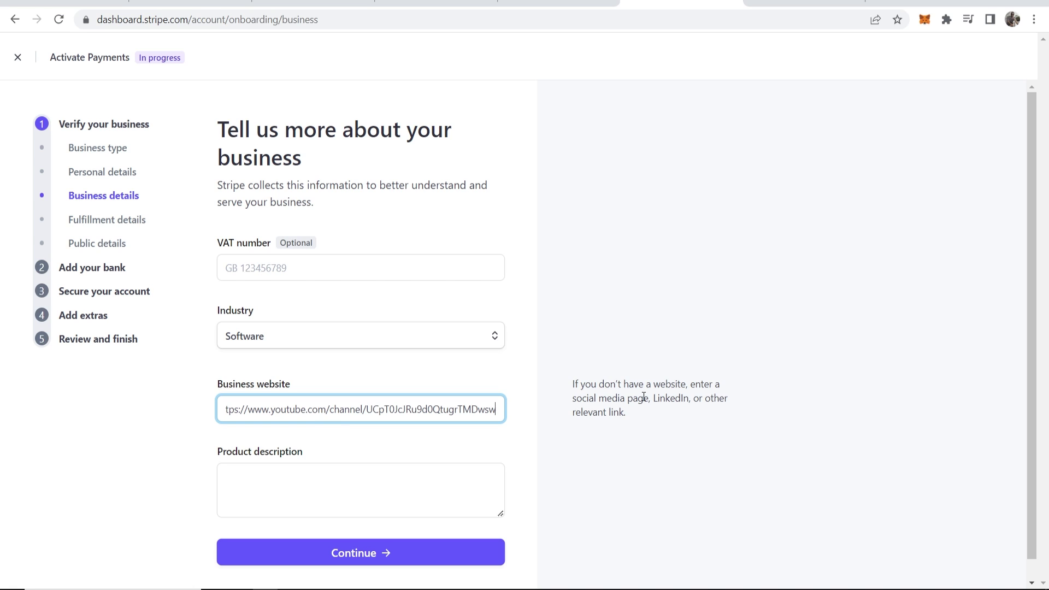
# - Describe the product as 'I create short how-to tutorial videos and rank them on the first page of YouTube.' and submit
pyautogui.click(356, 487)
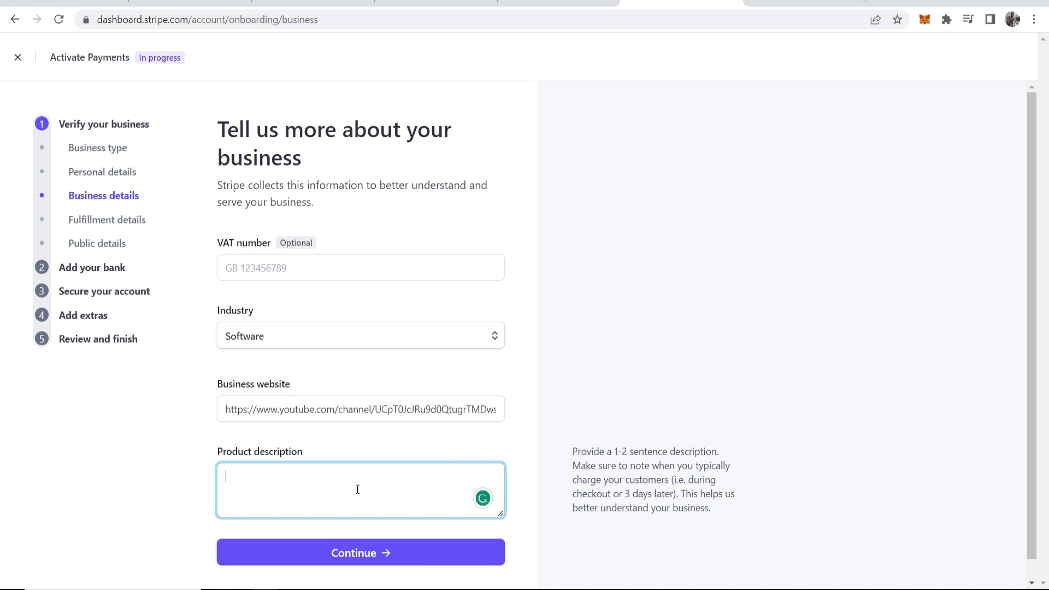
pyautogui.write('I create short how to tutoria')
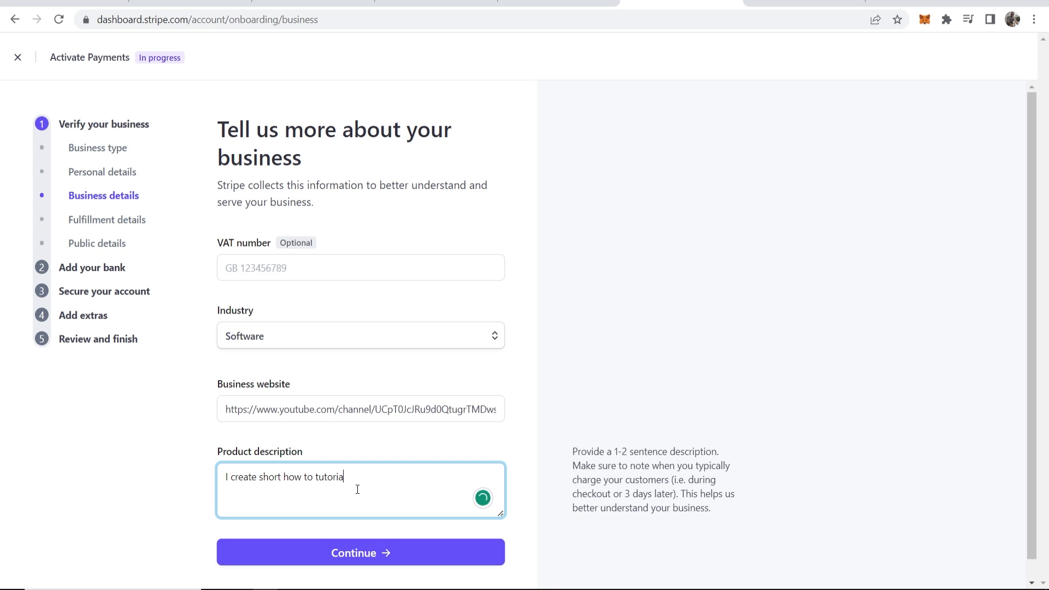
pyautogui.write('l videos and rank them on the first pag')
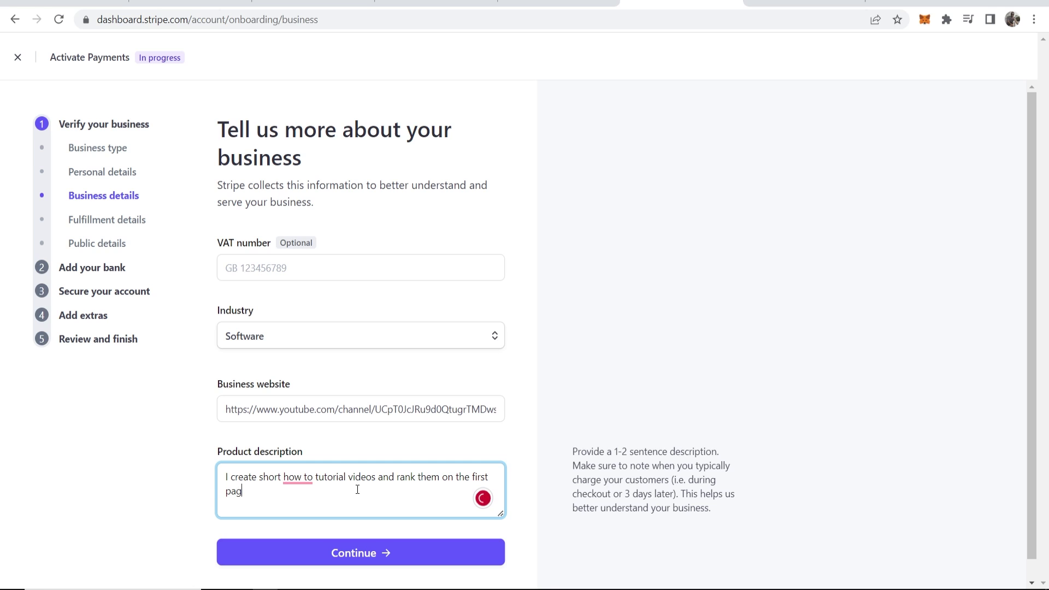
pyautogui.write('e of YouTube.')
pyautogui.click(300, 445)
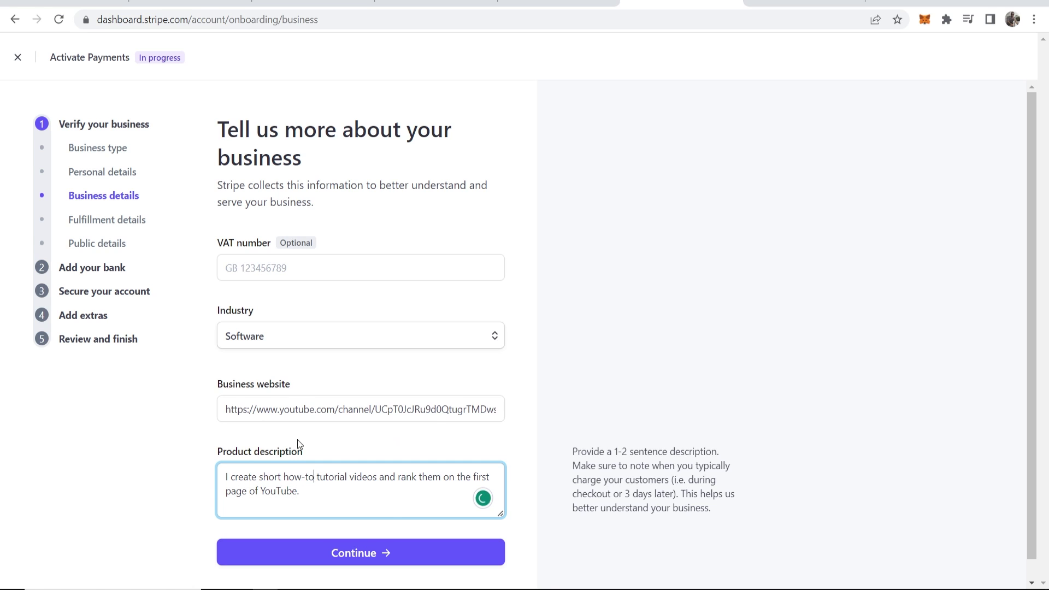
pyautogui.click(358, 548)
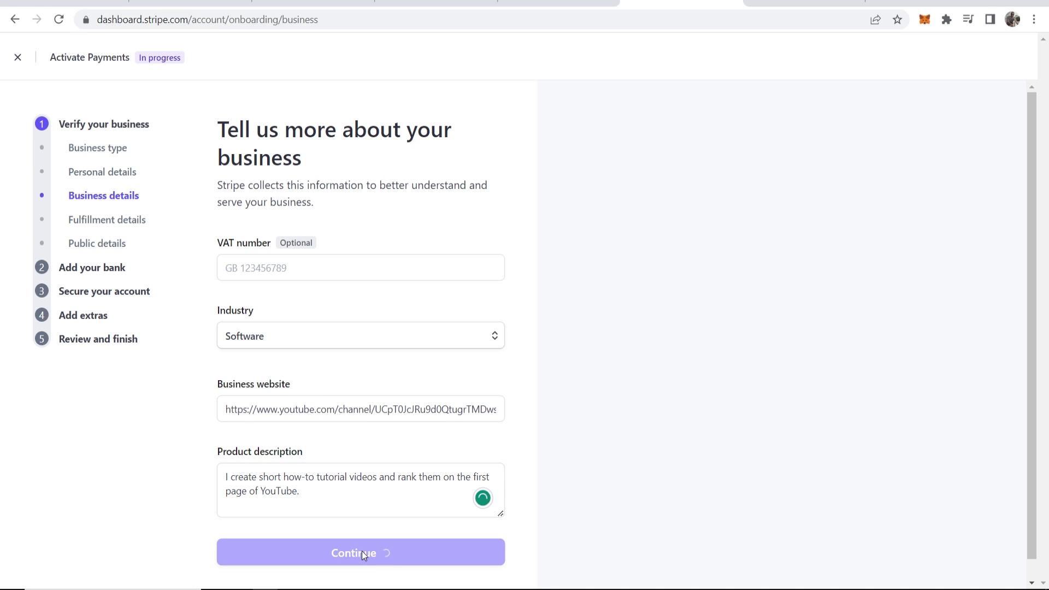
# - Set the delivery time to 'Within one day' and submit the fulfillment details
pyautogui.moveTo(222, 128); pyautogui.dragTo(315, 159)
pyautogui.click(282, 153)
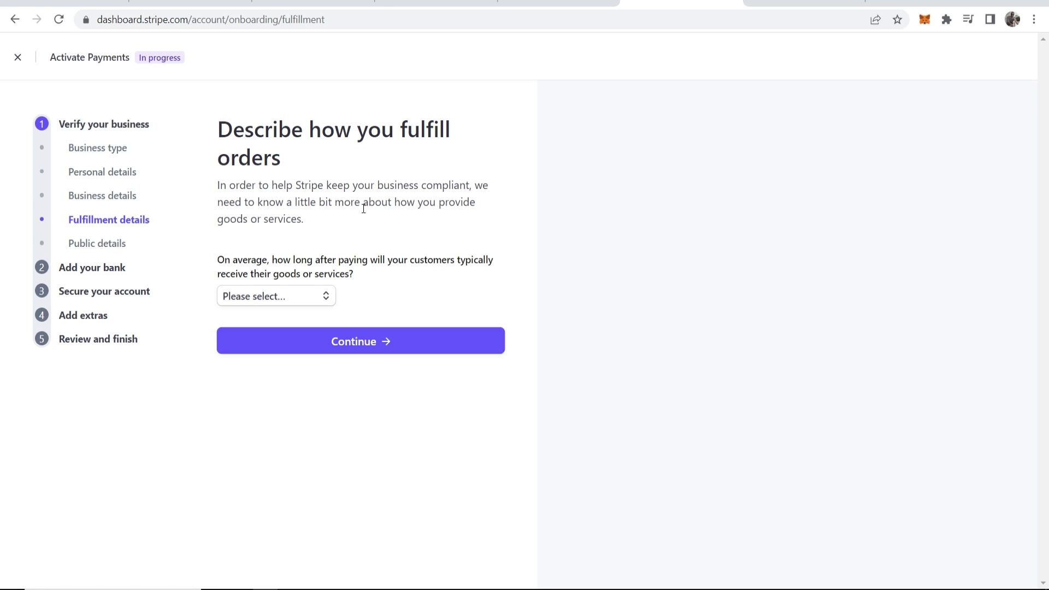
pyautogui.click(238, 295)
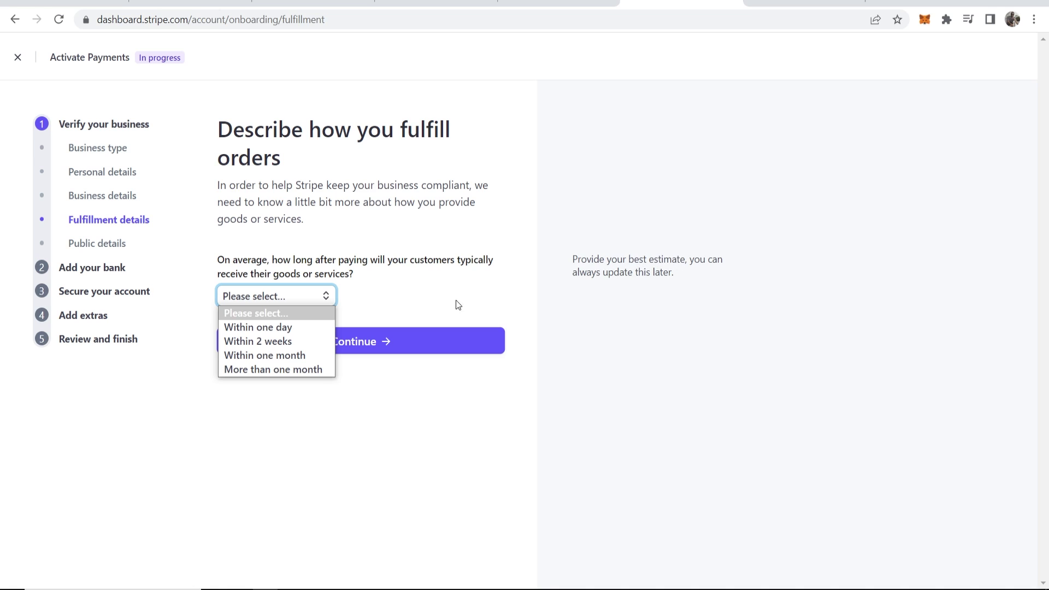
pyautogui.click(261, 327)
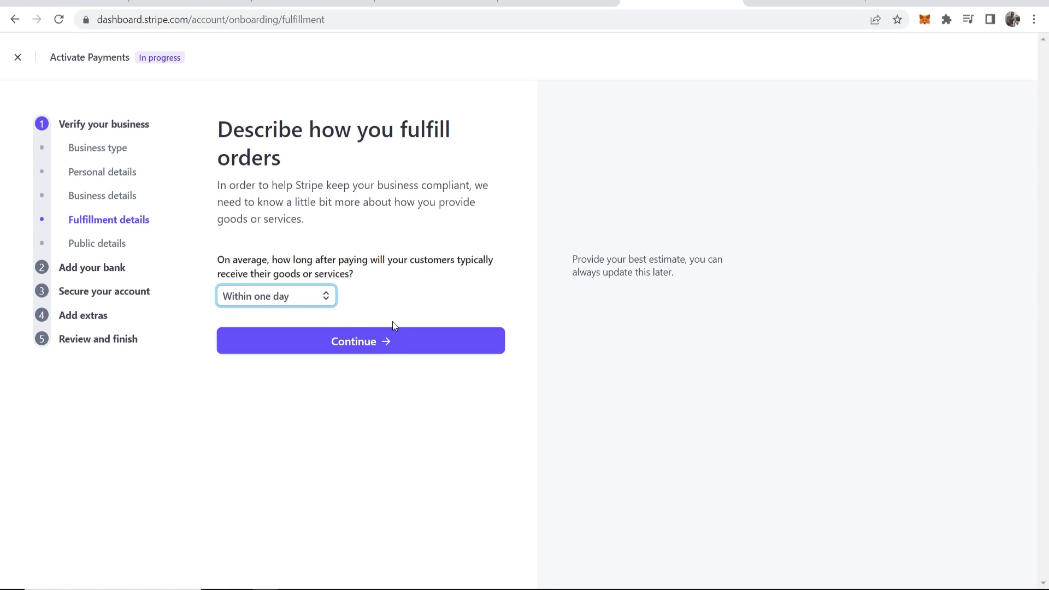
pyautogui.click(372, 345)
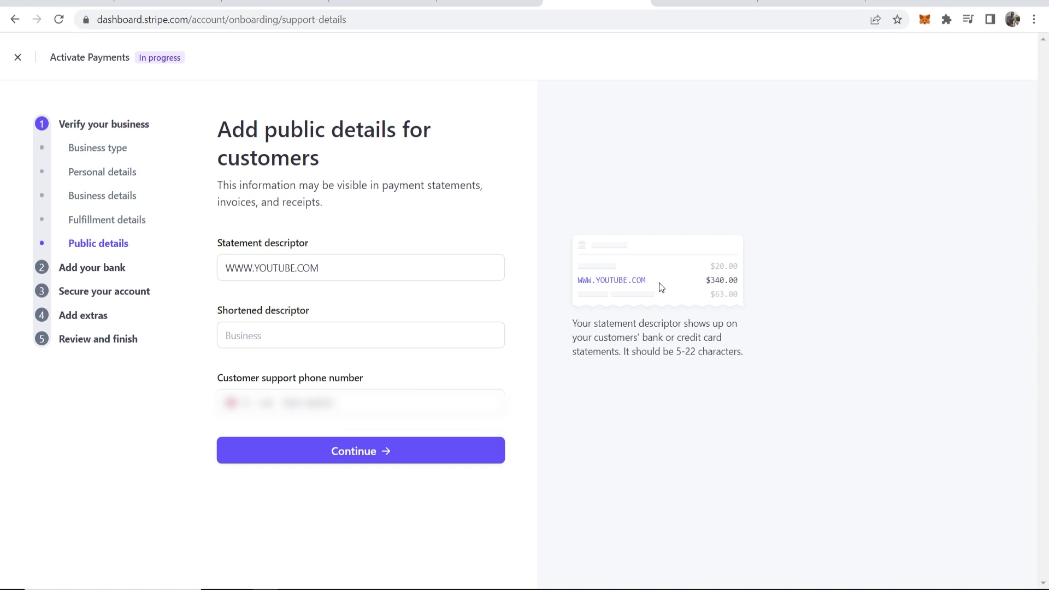
pyautogui.moveTo(659, 284); pyautogui.dragTo(596, 284)
pyautogui.click(694, 272)
pyautogui.moveTo(371, 271); pyautogui.dragTo(107, 270)
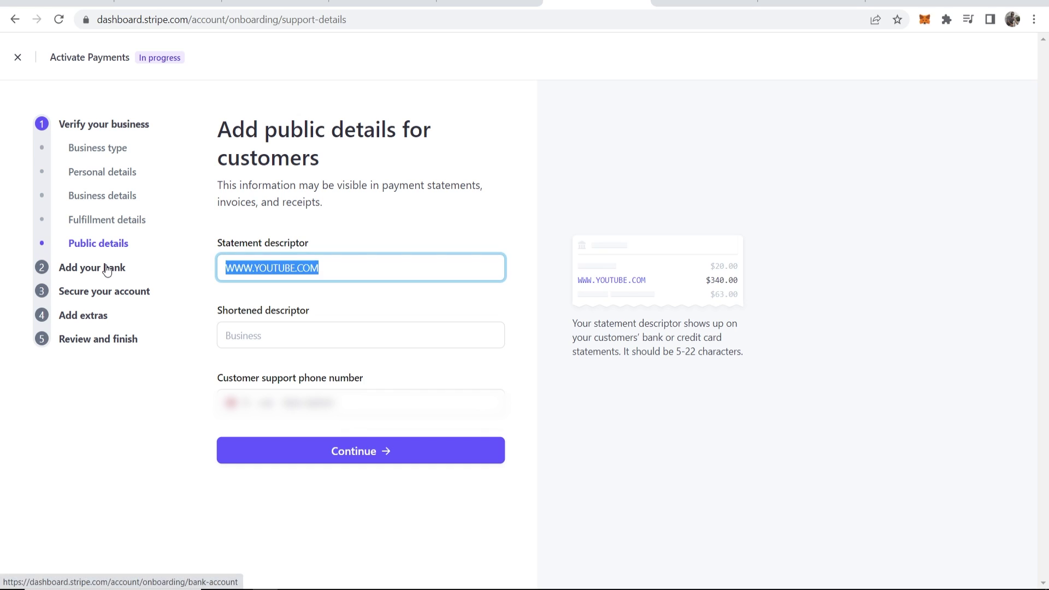
pyautogui.write('Knowled')
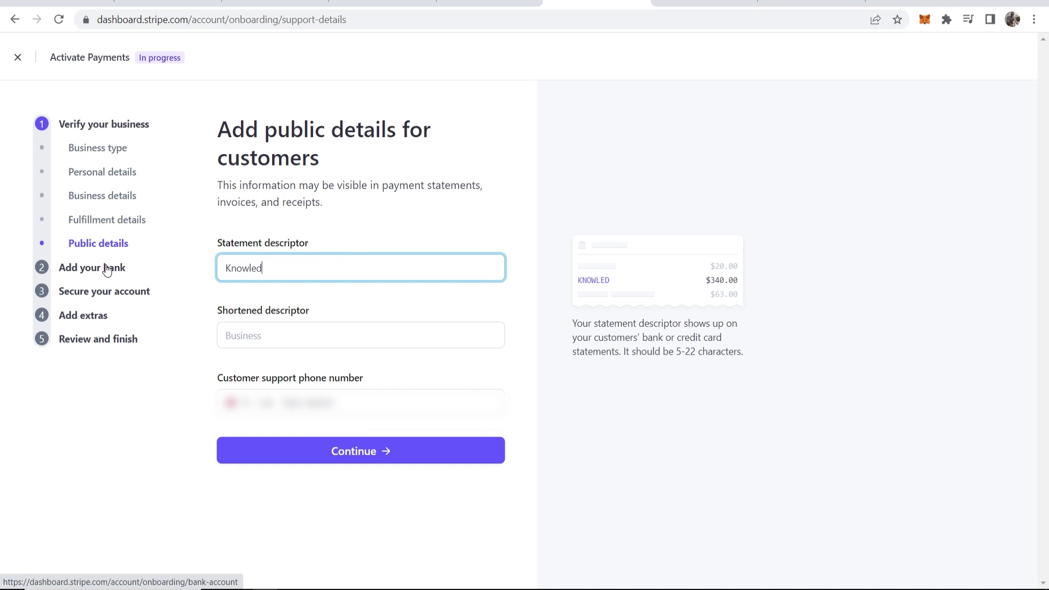
pyautogui.write('geBase')
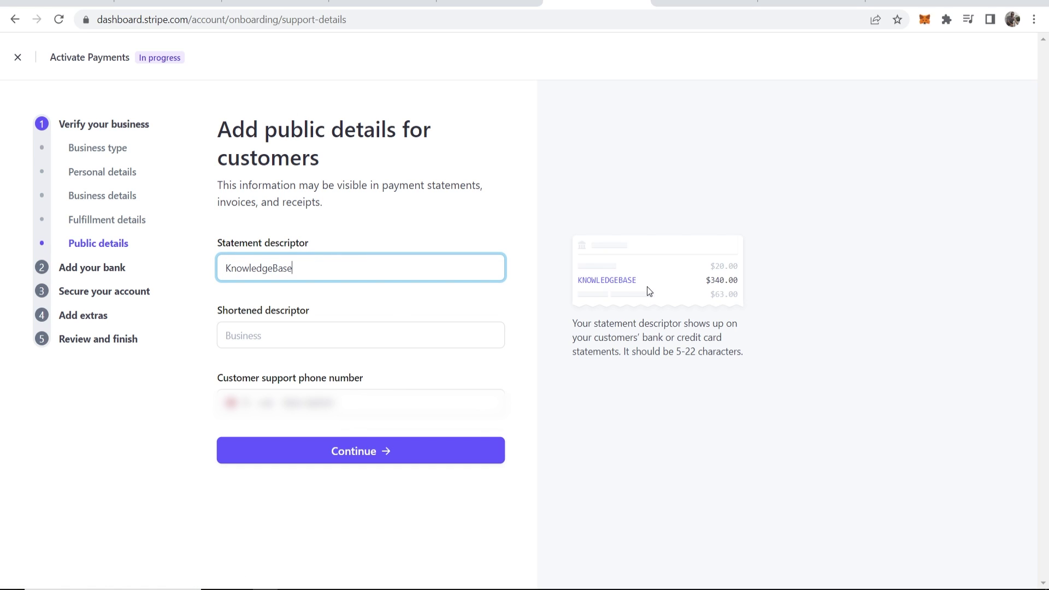
pyautogui.moveTo(638, 280); pyautogui.dragTo(581, 281)
# - Enter YT as the shortened descriptor and submit the public details
pyautogui.moveTo(336, 363)
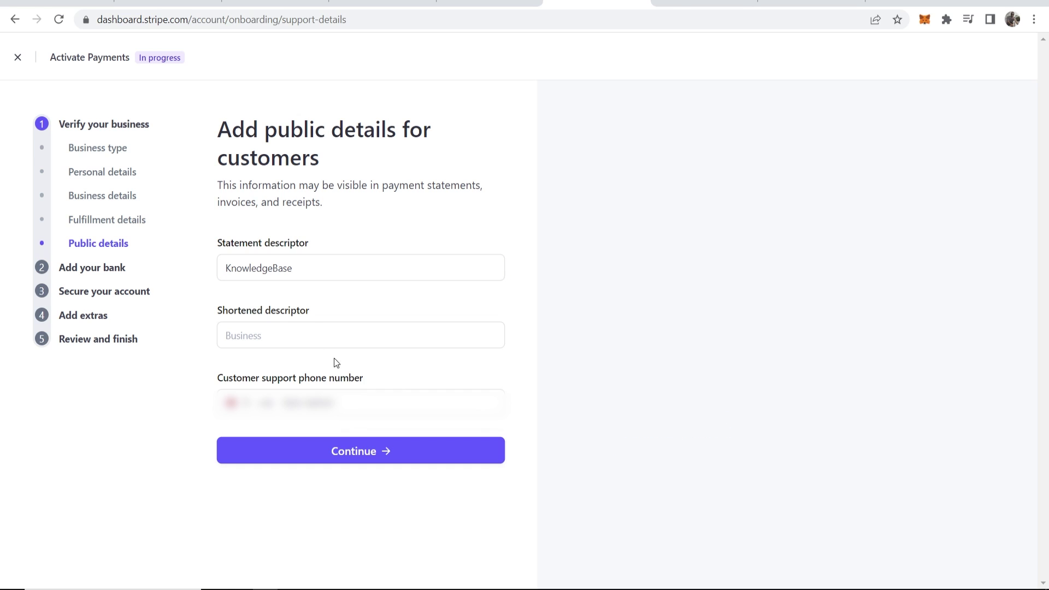
pyautogui.click(294, 343)
pyautogui.write('YT')
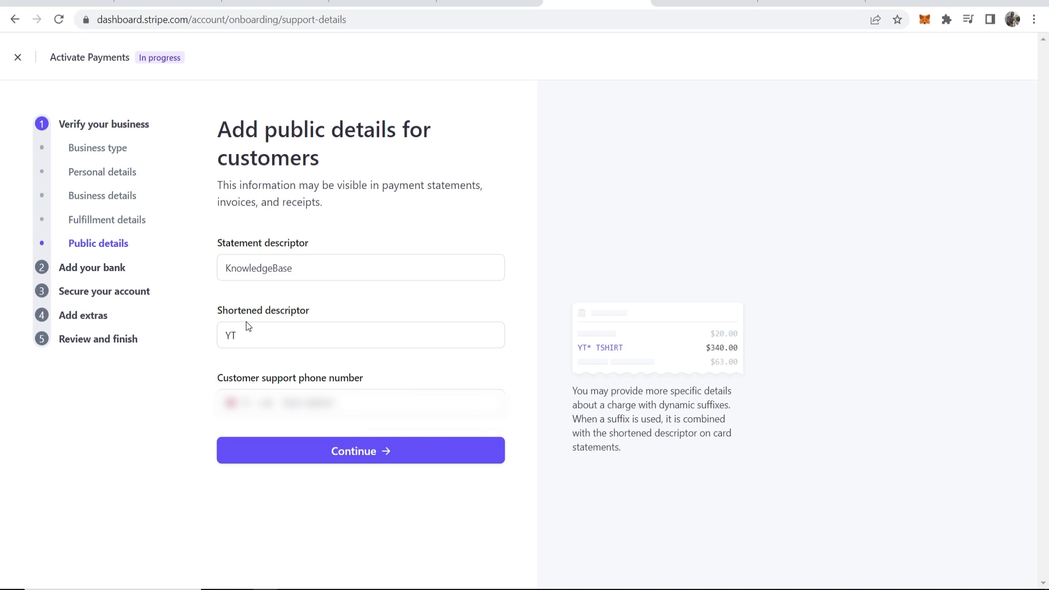
pyautogui.click(262, 271)
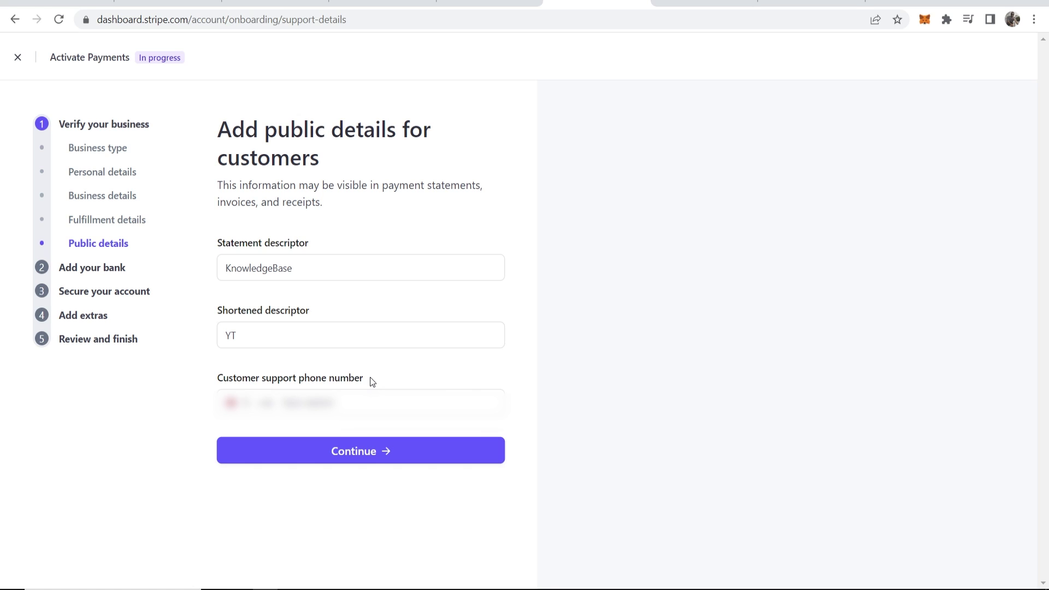
pyautogui.click(362, 457)
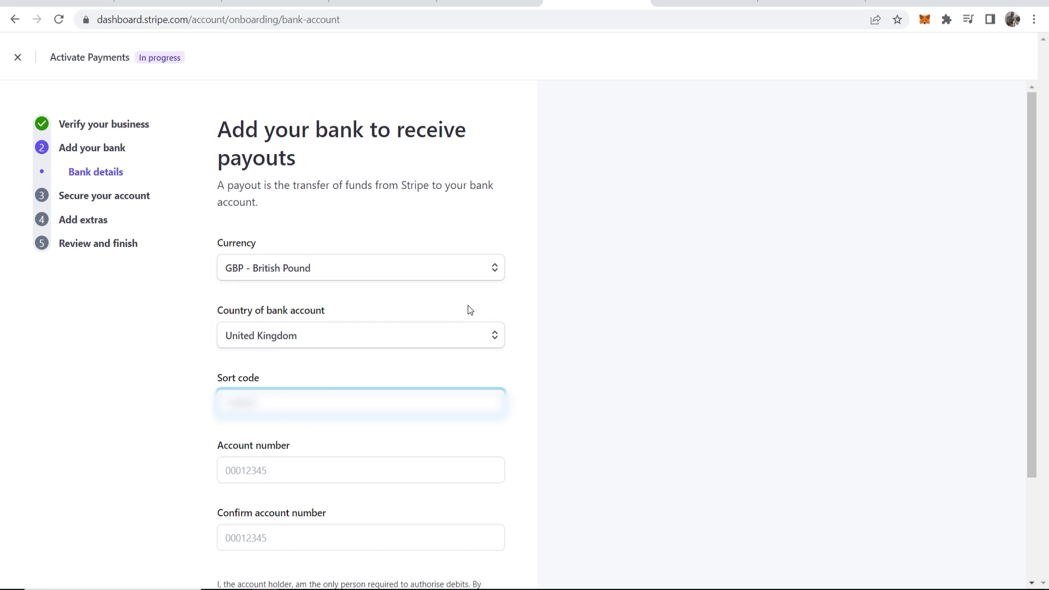
# - Submit the filled-in sort code and account number for the GBP bank account
pyautogui.scroll(-3, 468, 305)
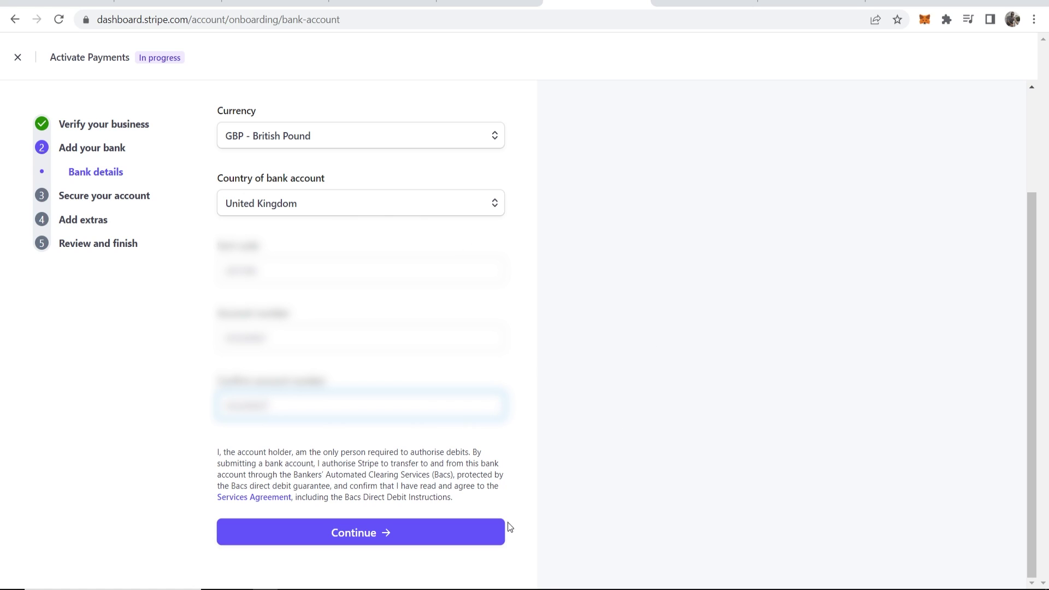
pyautogui.click(336, 533)
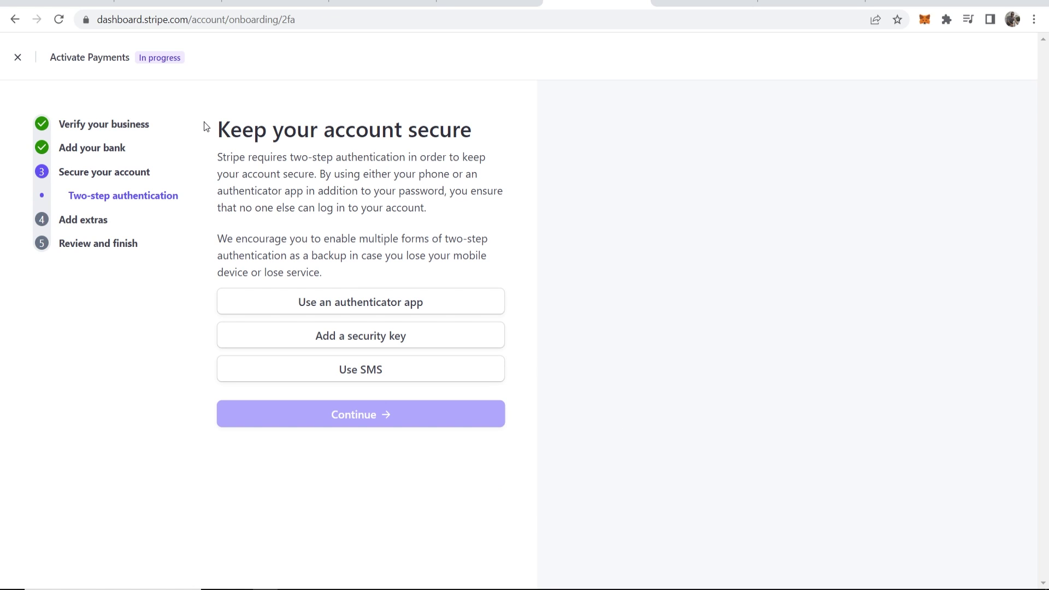
# - Enable two-step authentication via an authenticator app and confirm the backup code is saved
pyautogui.moveTo(219, 130); pyautogui.dragTo(504, 136)
pyautogui.click(491, 129)
pyautogui.click(330, 309)
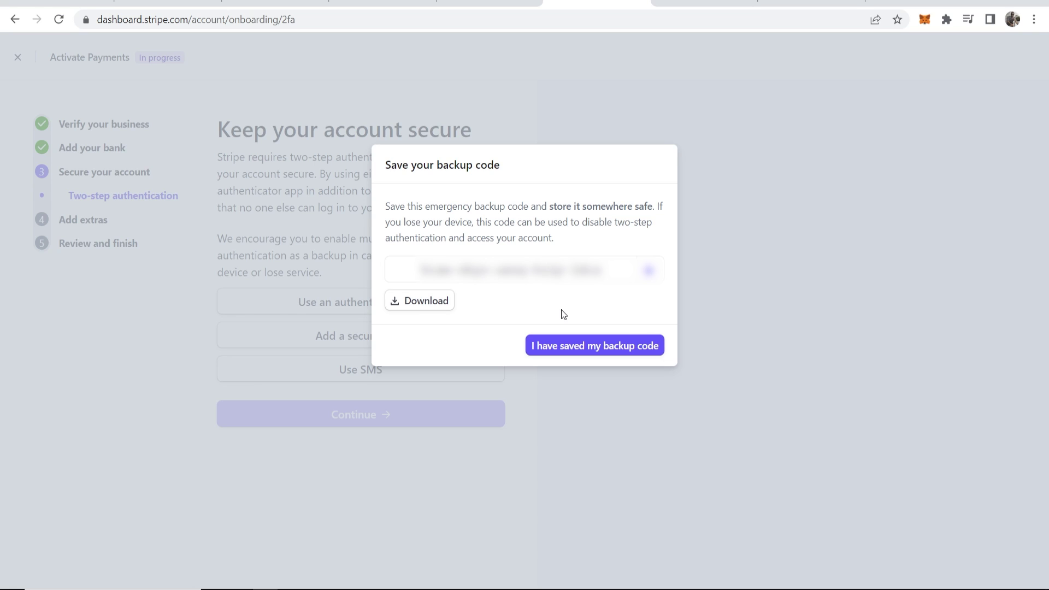
pyautogui.press('Return')
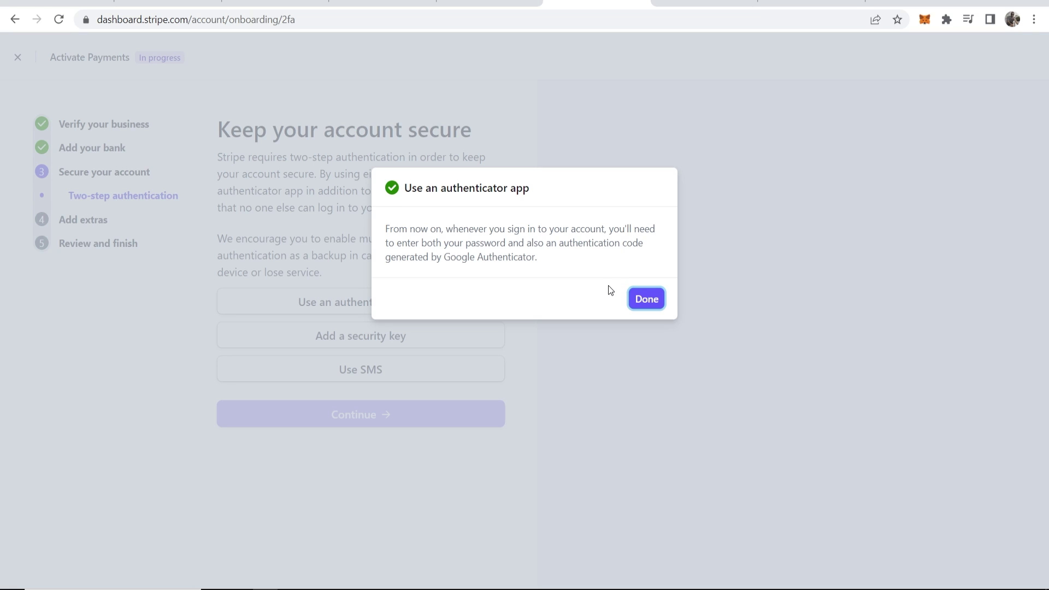
pyautogui.click(646, 298)
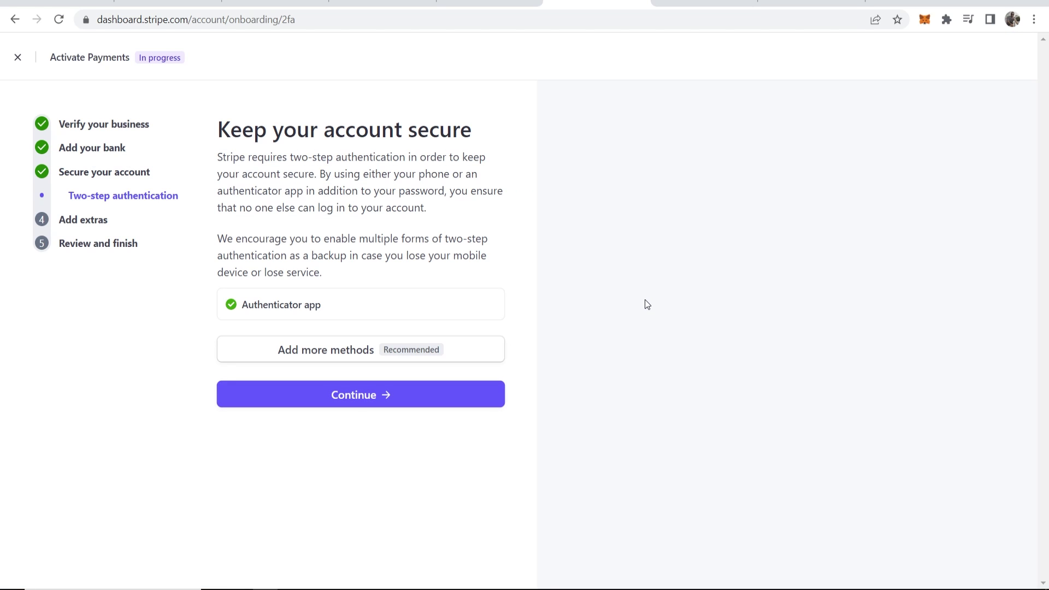
# - Move past the security step to the automatic VAT calculation offer
pyautogui.click(328, 398)
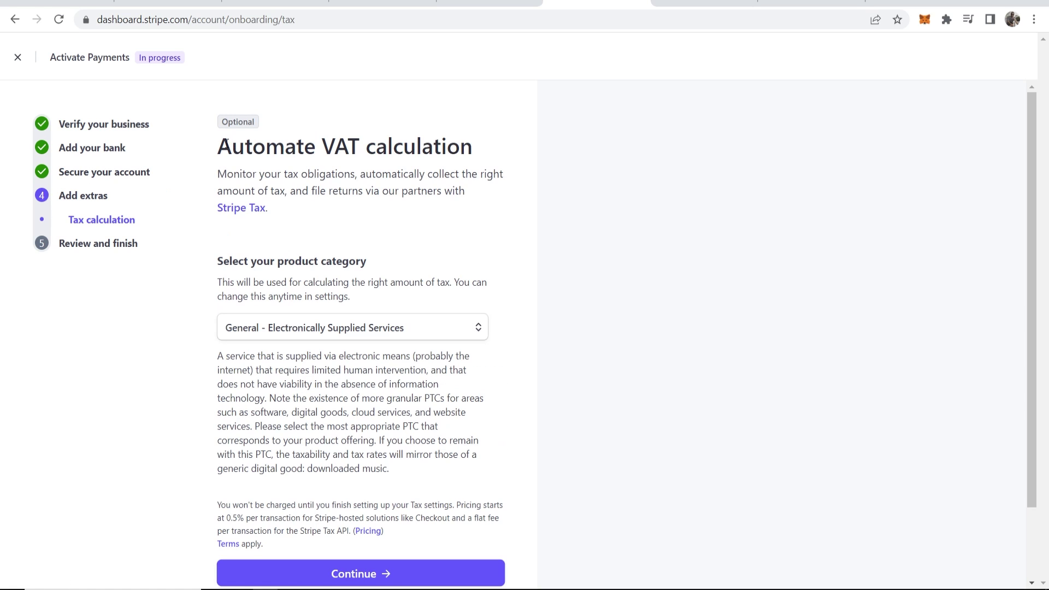
pyautogui.moveTo(220, 145); pyautogui.dragTo(484, 150)
pyautogui.click(479, 154)
# - Choose No thanks for automatic VAT, then agree to the terms and submit
pyautogui.scroll(-2, 452, 217)
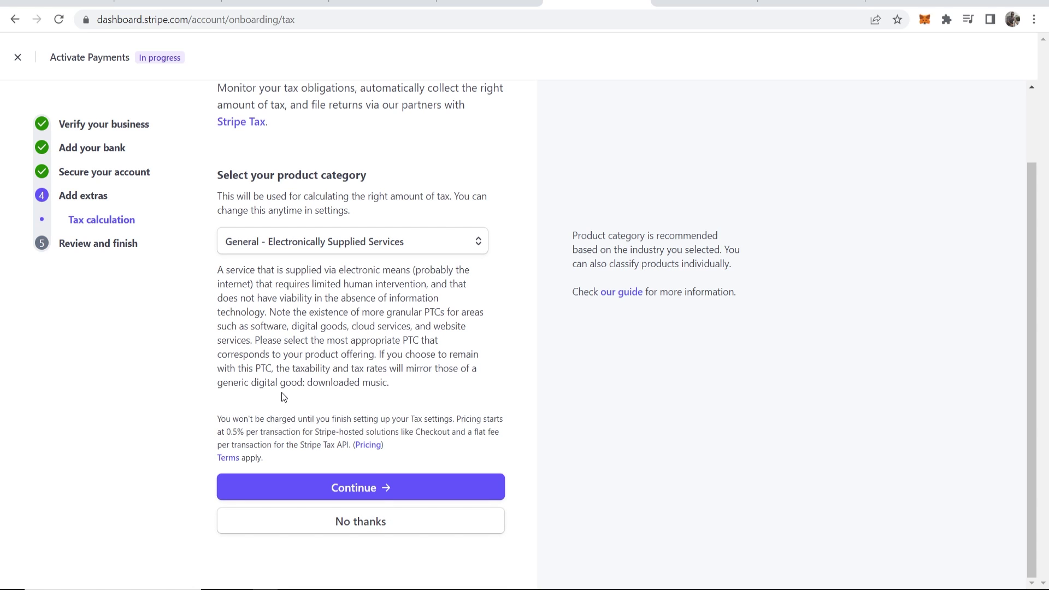
pyautogui.scroll(2, 622, 354)
pyautogui.scroll(-3, 520, 379)
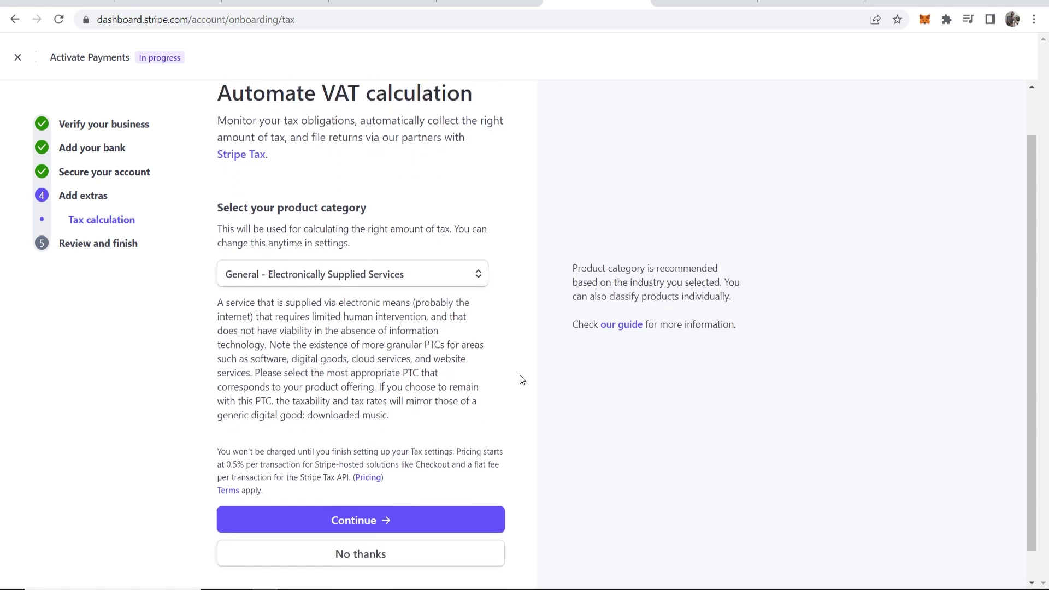
pyautogui.click(342, 521)
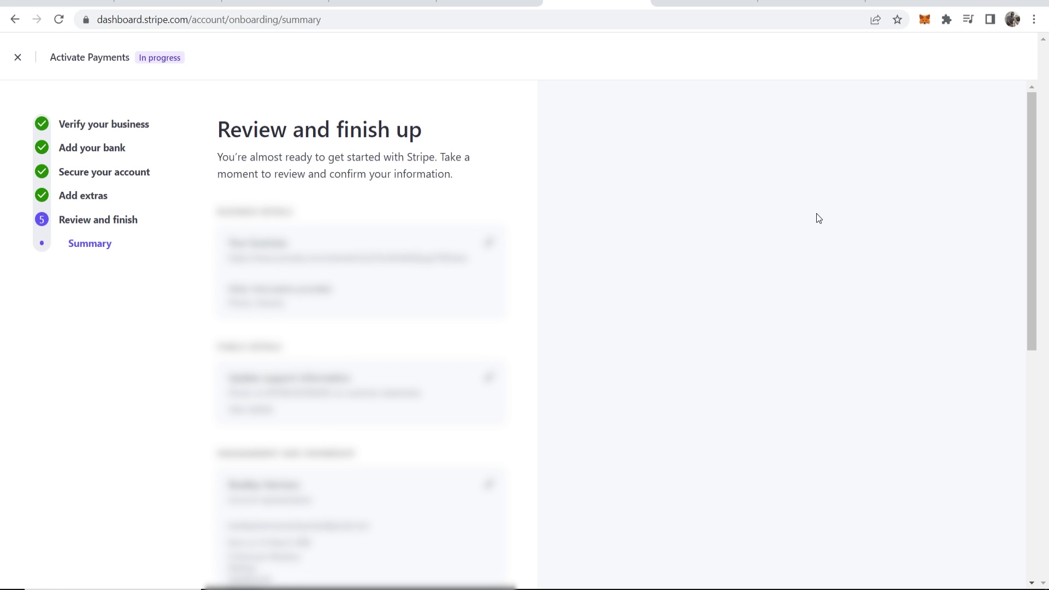
pyautogui.scroll(-8, 818, 218)
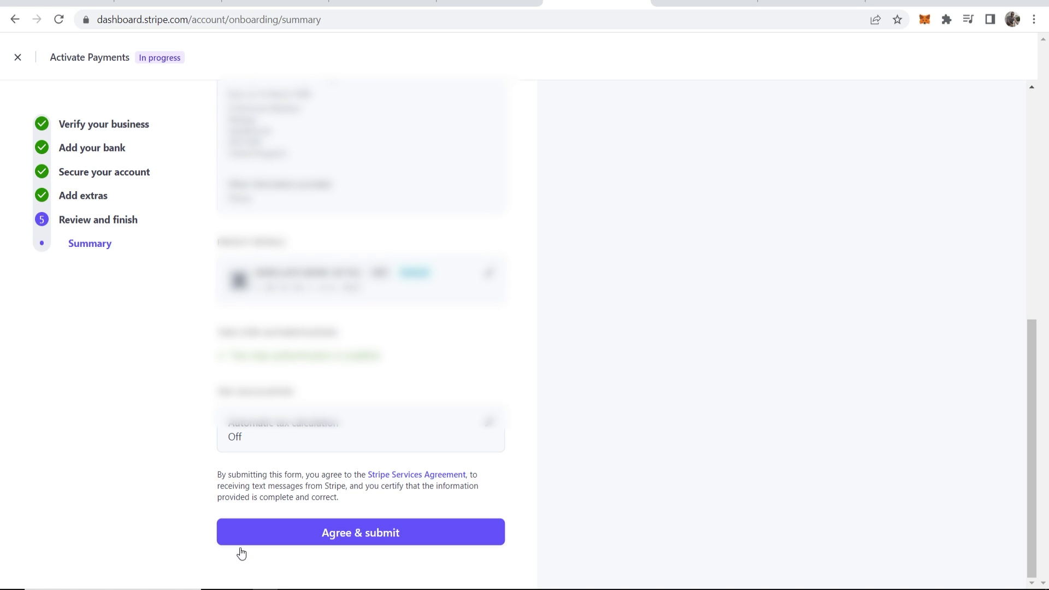
pyautogui.click(381, 541)
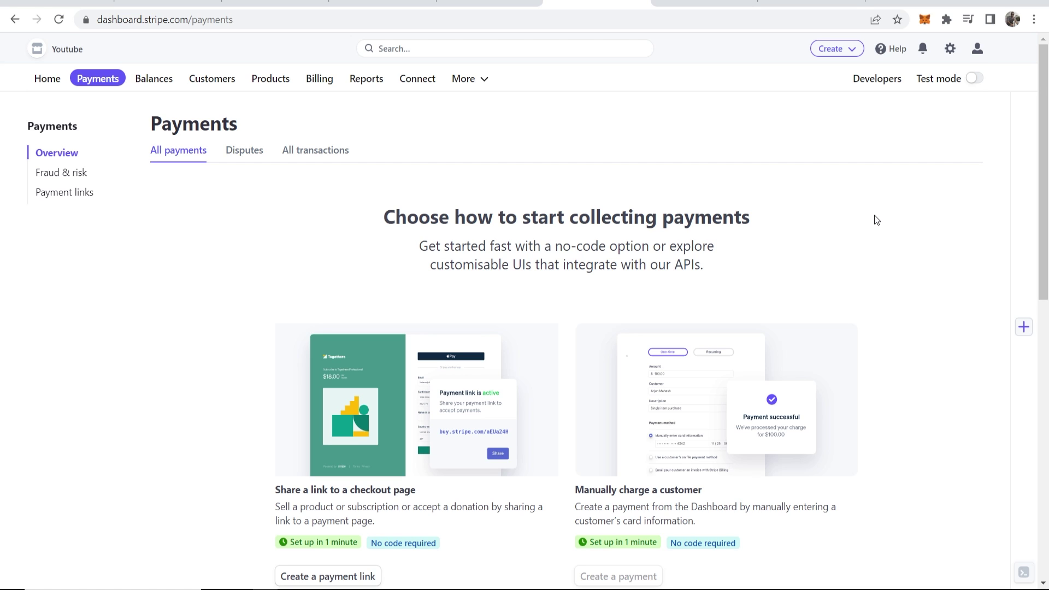
pyautogui.scroll(-3, 822, 234)
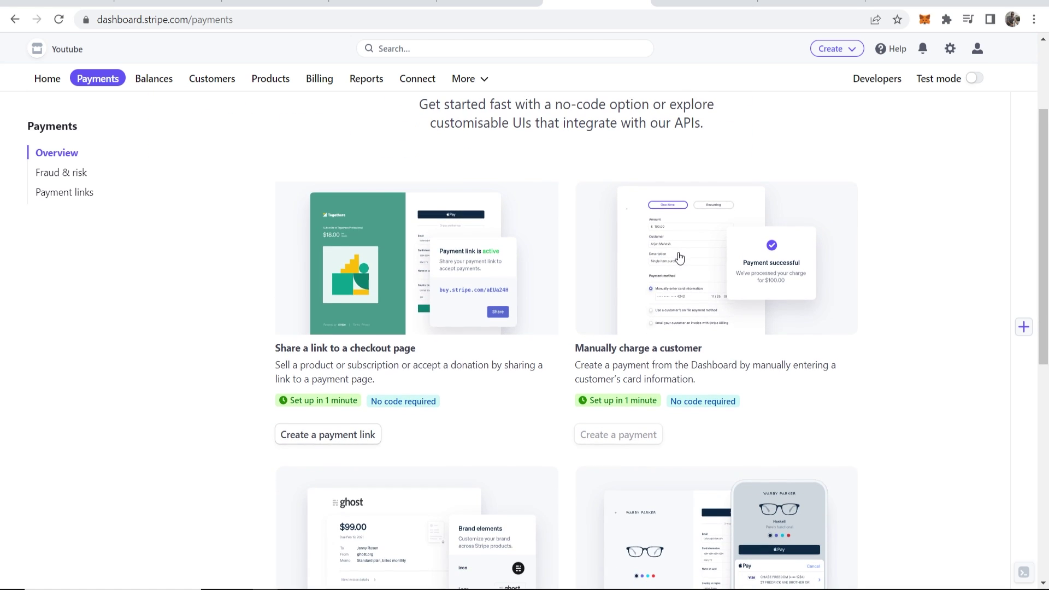
pyautogui.scroll(-3, 680, 258)
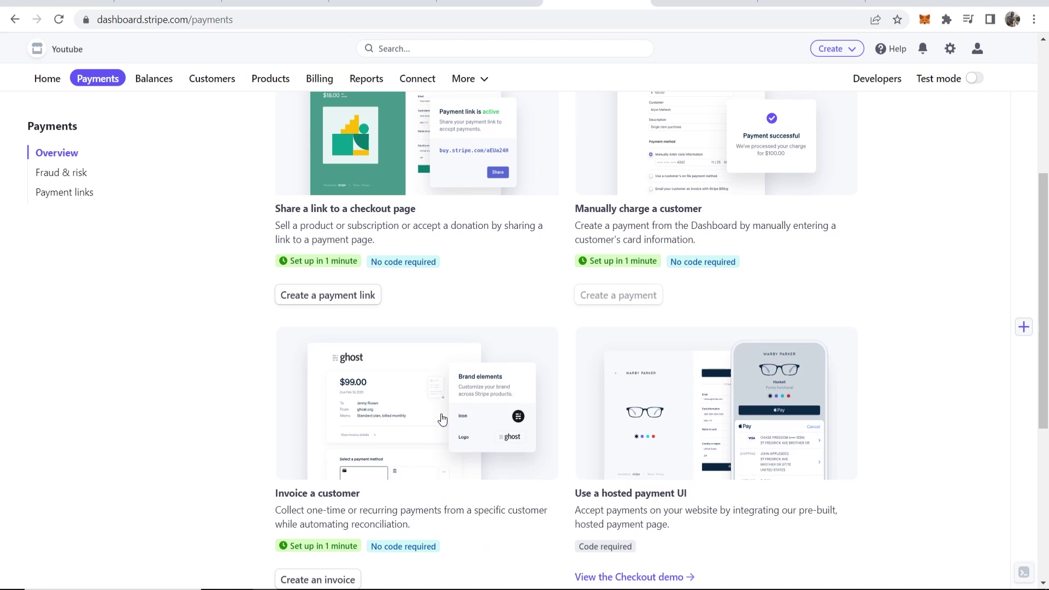
pyautogui.scroll(6, 903, 384)
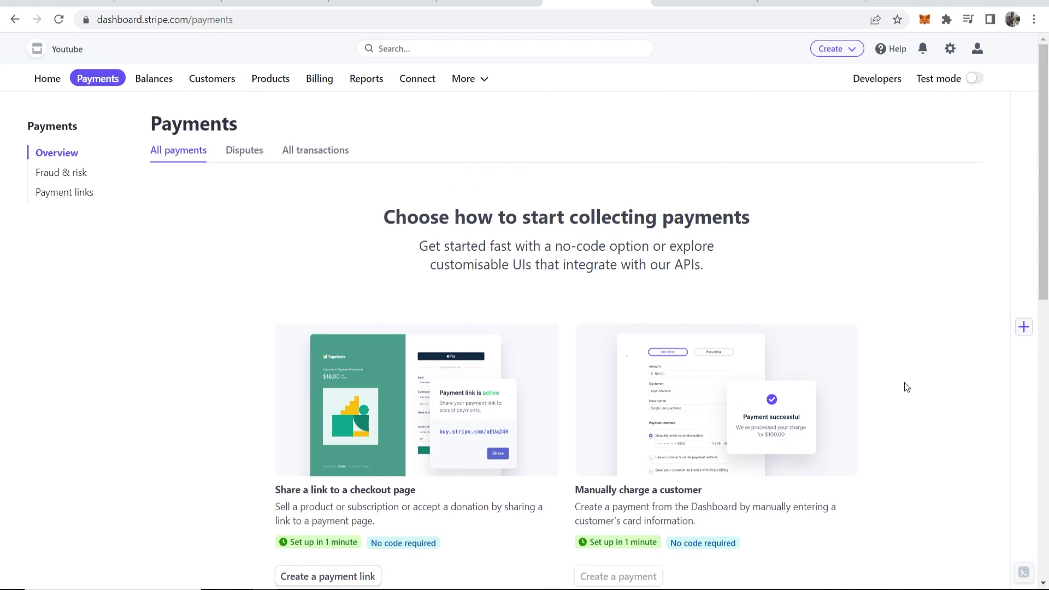